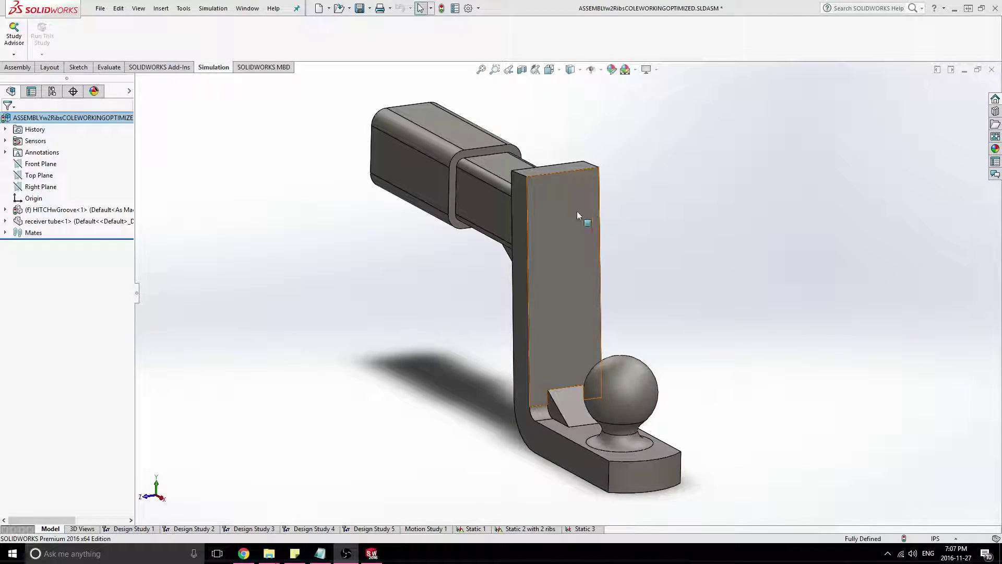
- Switch to Design Study 5 and orbit the hitch model into view
click(5, 209)
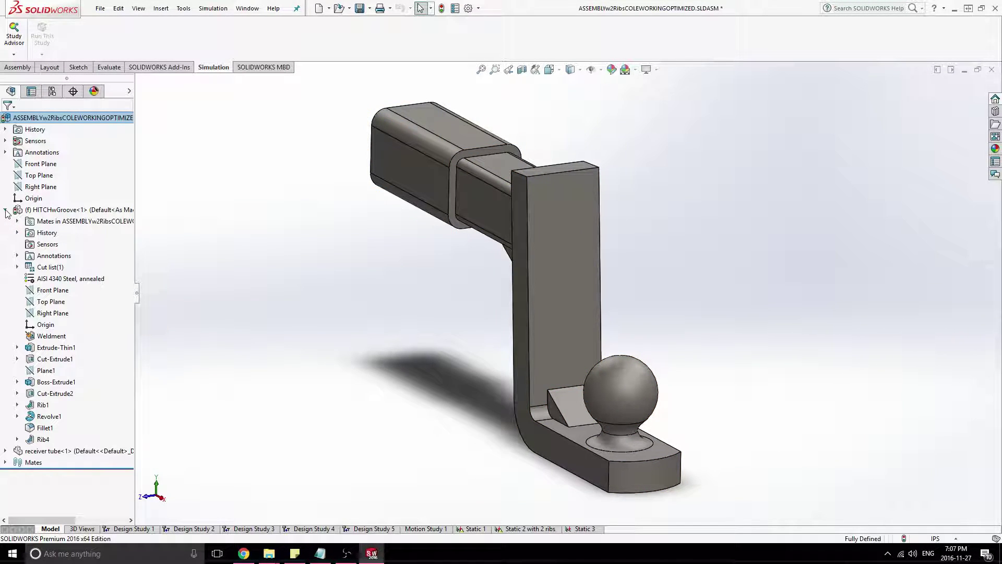
click(5, 209)
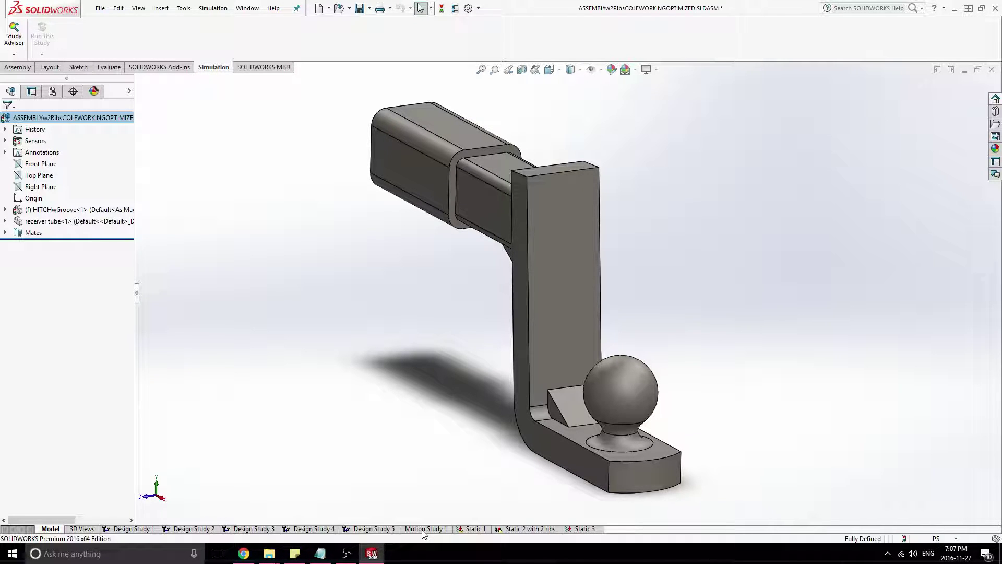
click(377, 529)
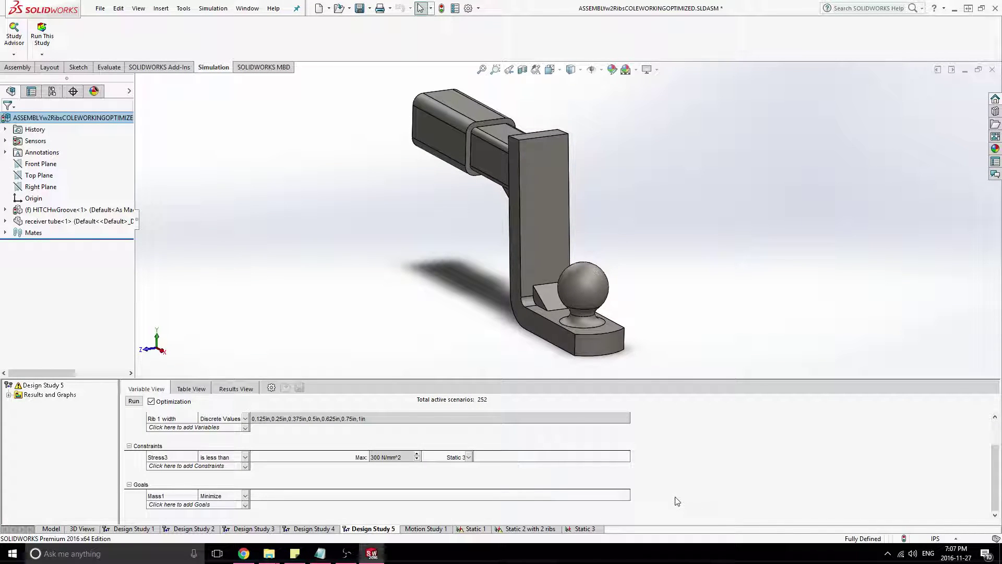
middle_drag(411, 290, 434, 269)
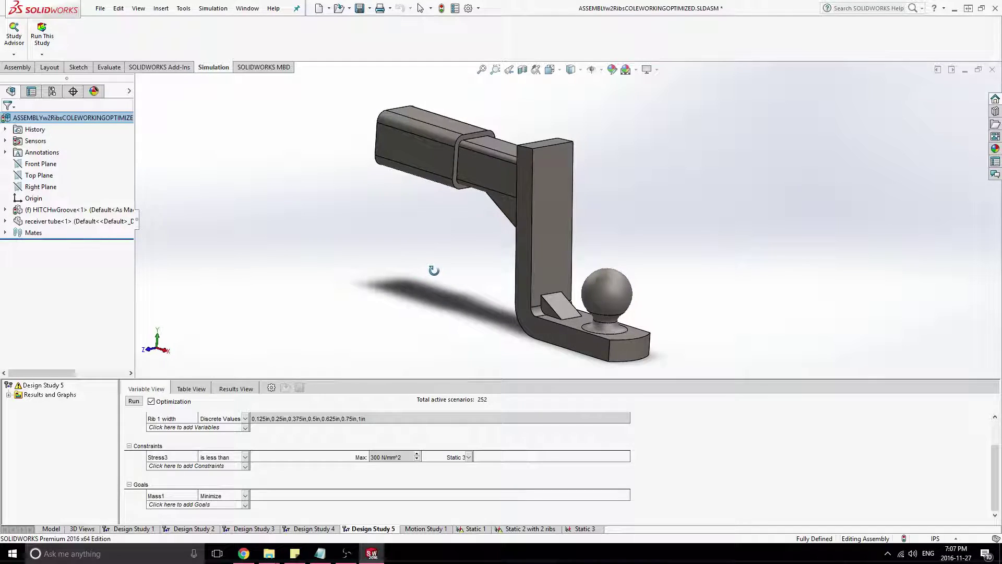
scroll(719, 474, up, 2)
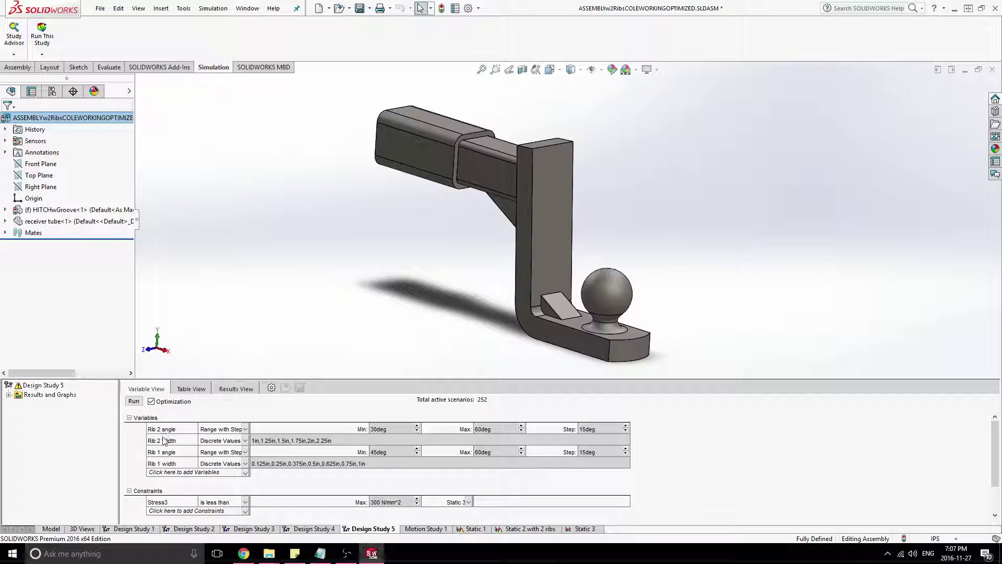
- Select Rib4 beside the ball and the upper Rib1 to see their angle and width variables
click(552, 312)
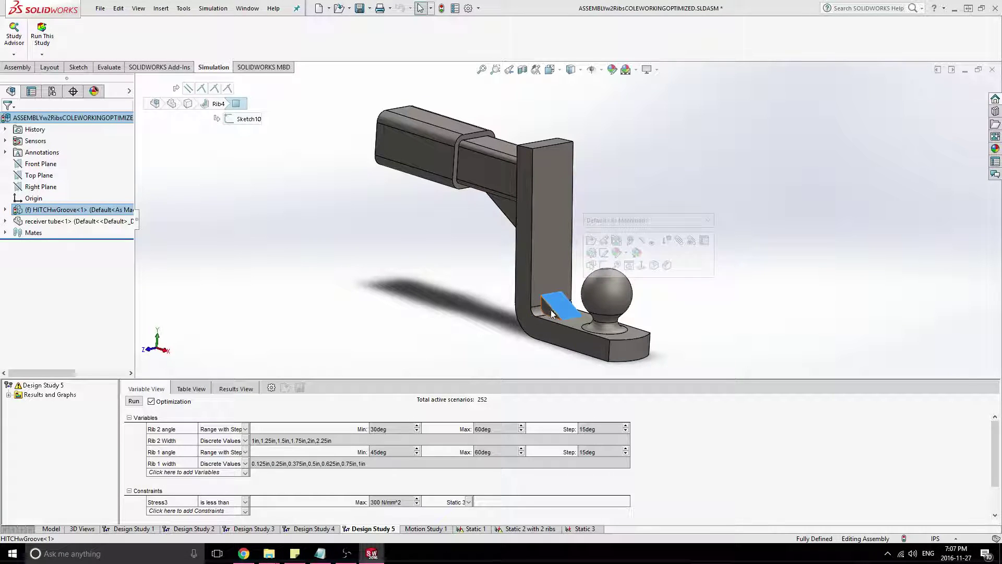
click(5, 210)
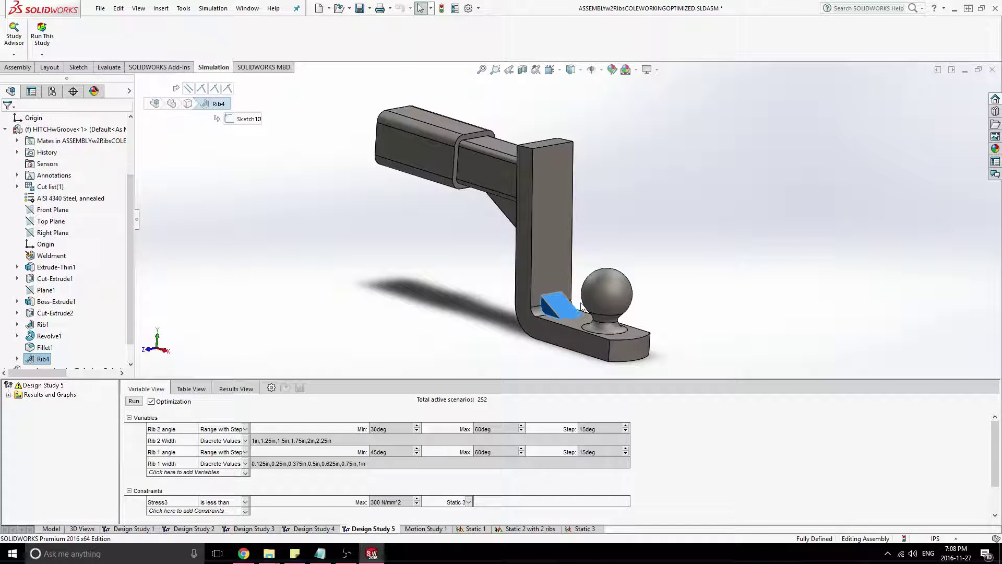
middle_drag(428, 306, 507, 319)
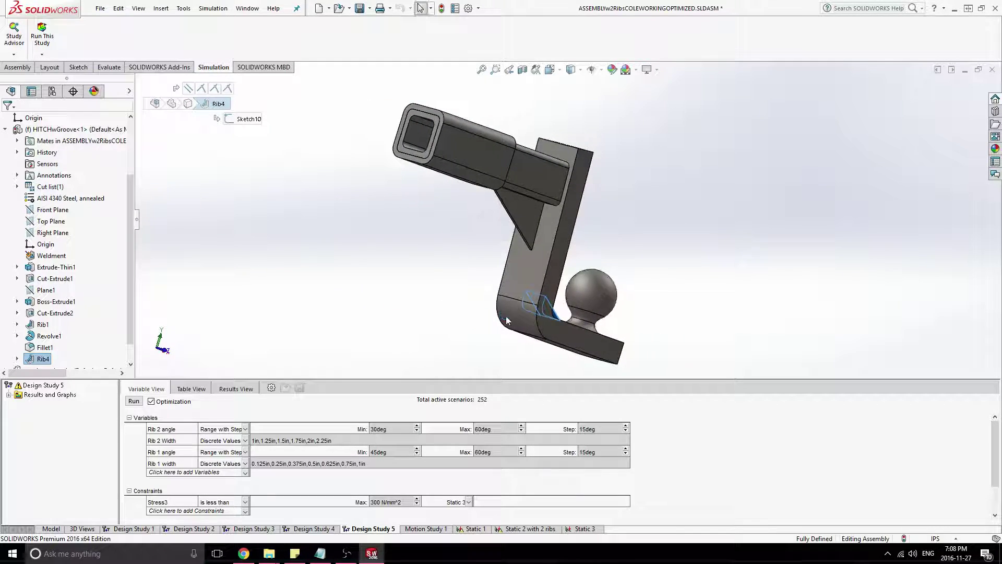
click(527, 212)
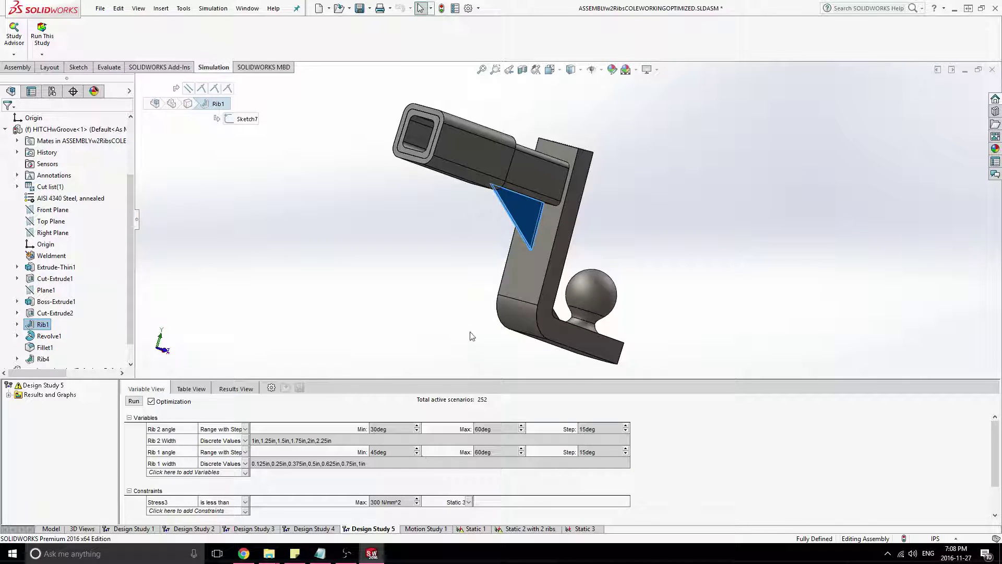
key(ctrl+7)
- Review the 300 N/mm^2 stress constraint and the goal of minimizing Mass1
scroll(688, 472, down, 1)
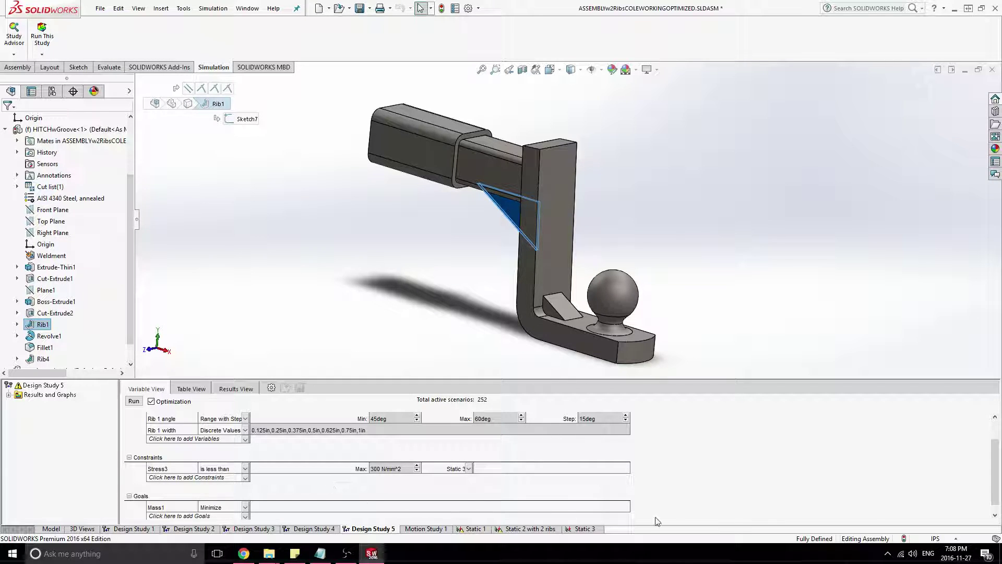
key(Tab)
scroll(730, 482, down, 1)
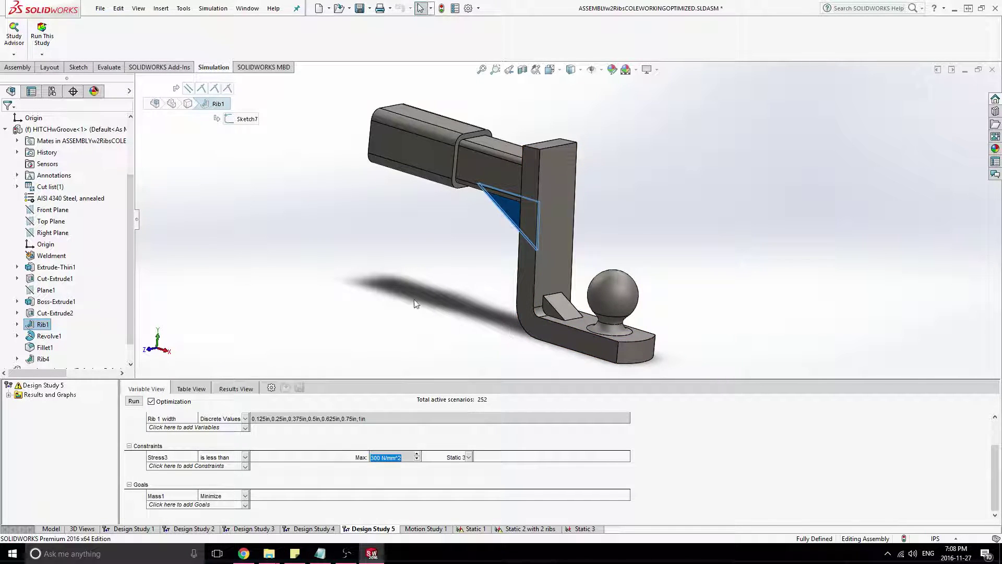
middle_drag(363, 268, 339, 255)
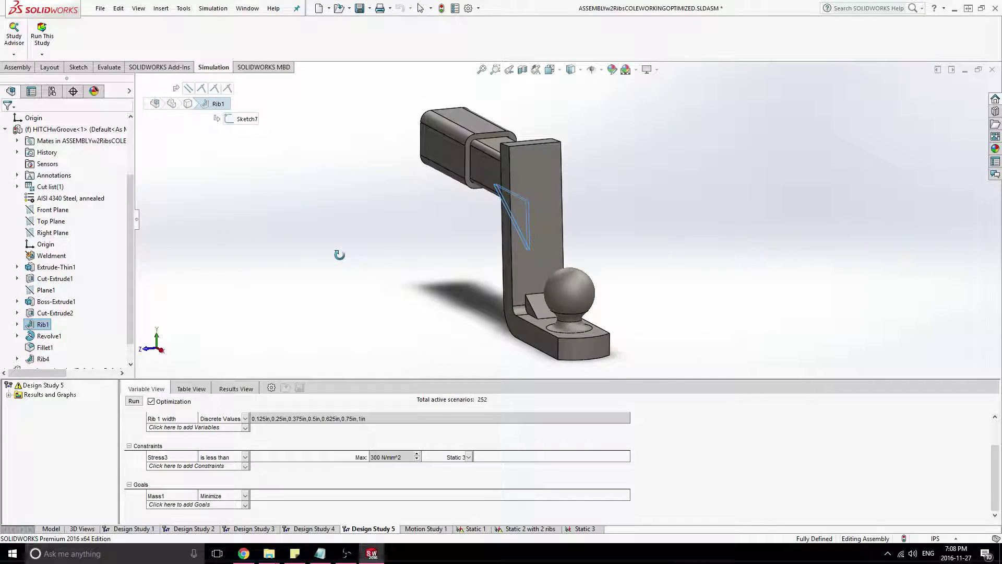
click(236, 389)
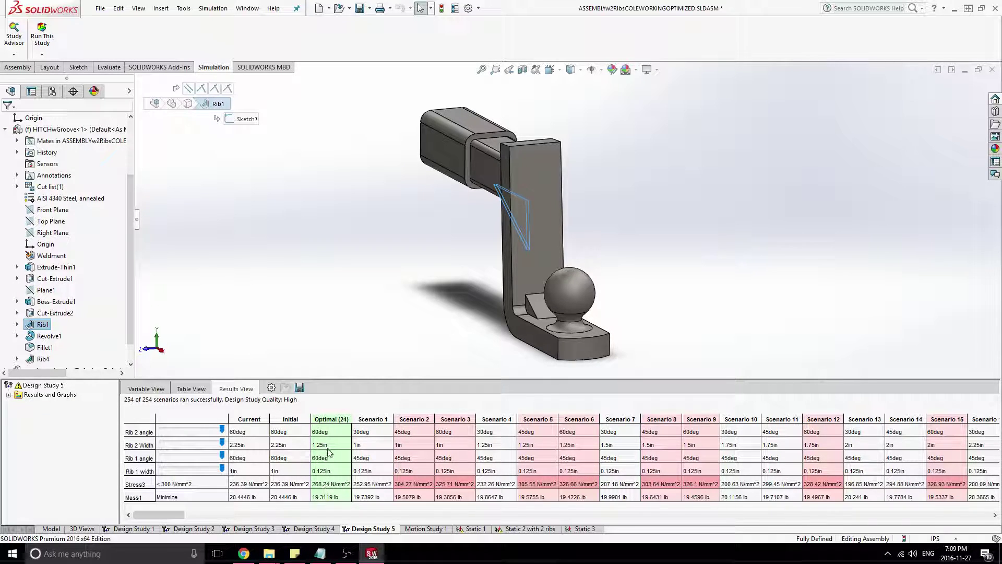
drag(165, 514, 166, 487)
click(142, 389)
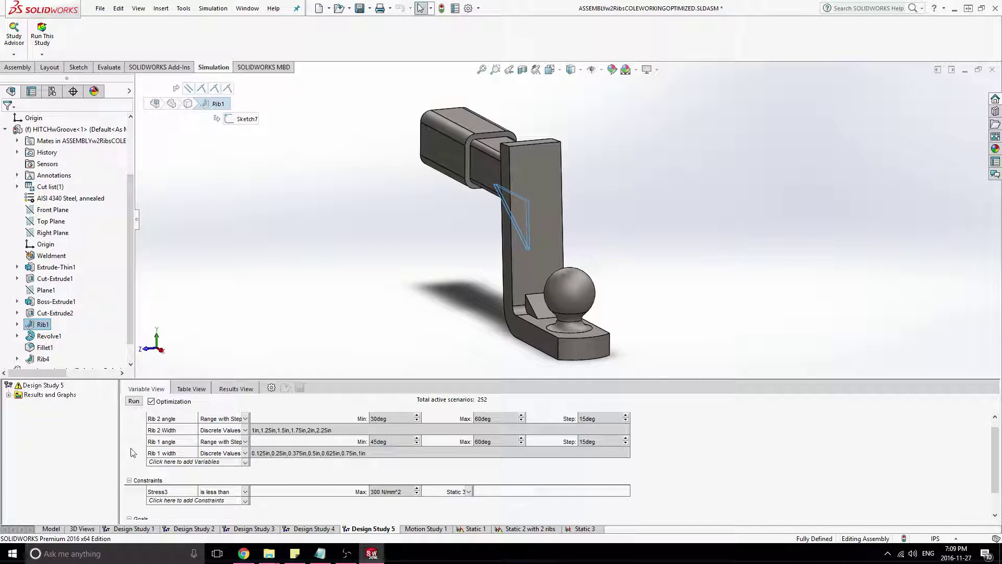
- In the Static 3 study, inspect the receiver tube, the Fixed-1 fixture, and the -10000 N and 10000 N ball loads
click(582, 528)
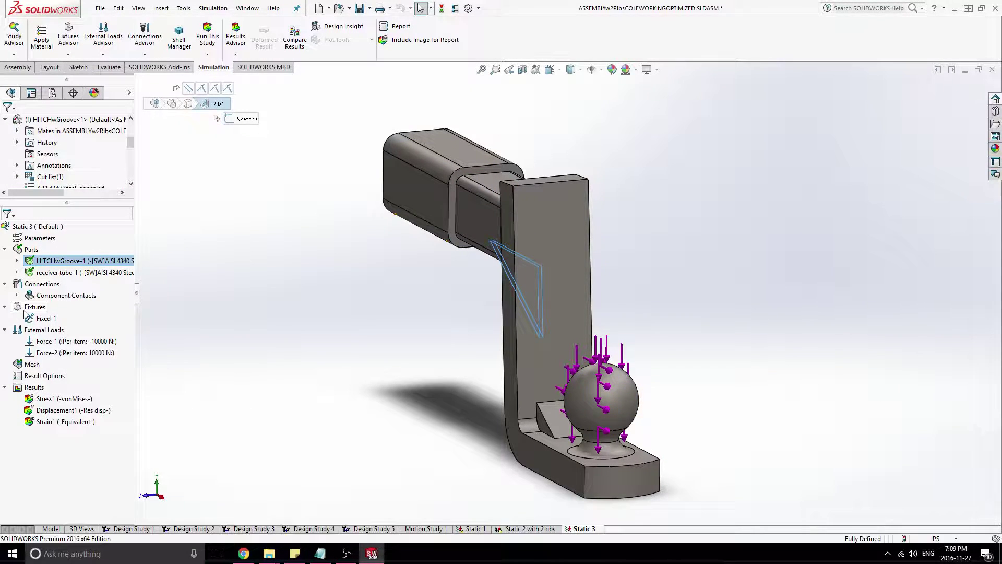
click(58, 272)
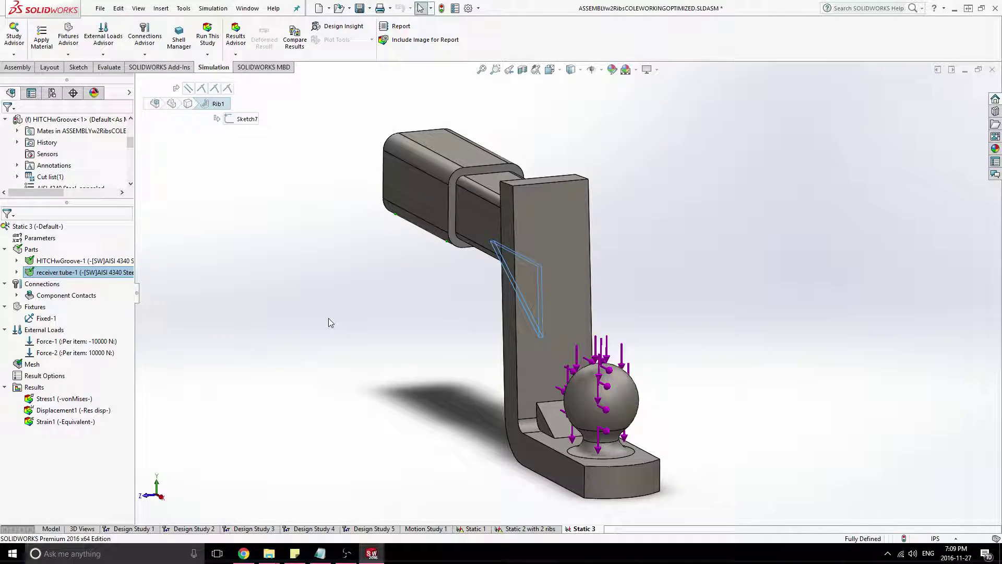
click(66, 272)
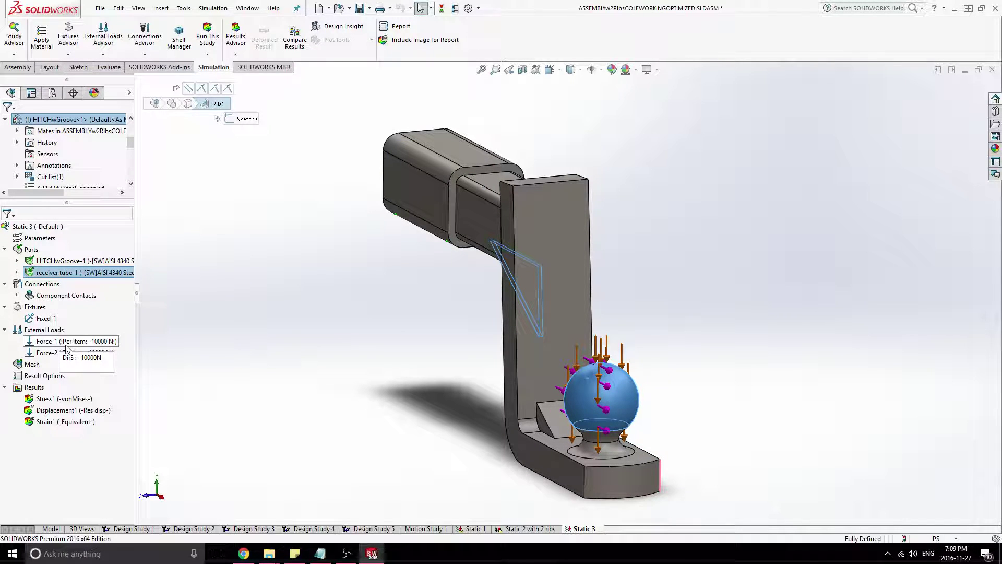
click(39, 345)
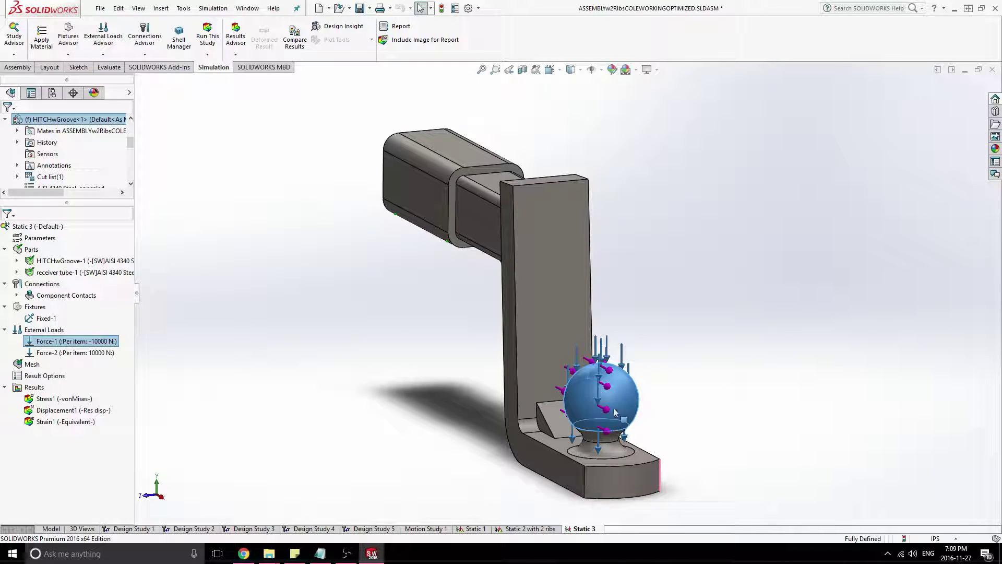
click(52, 355)
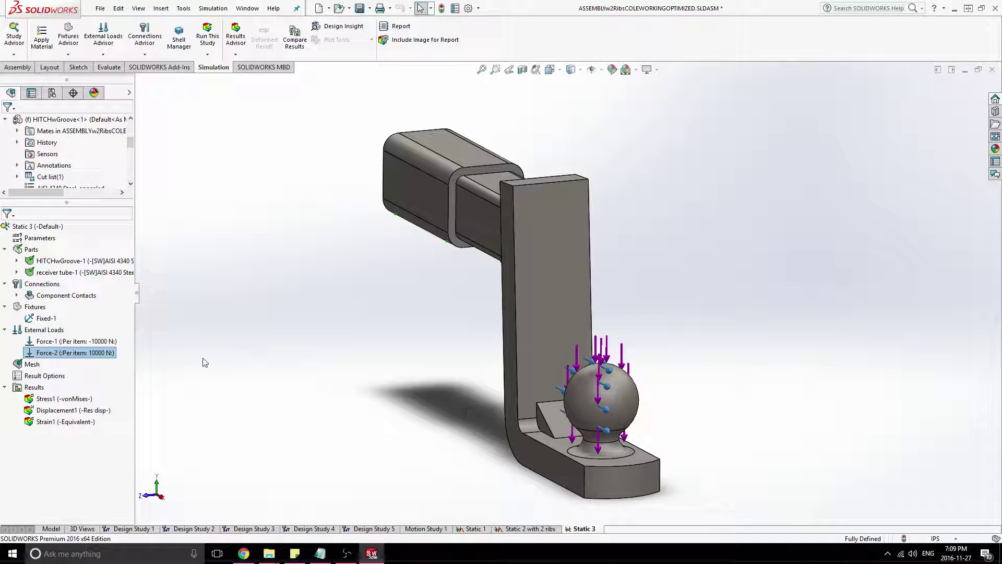
click(611, 385)
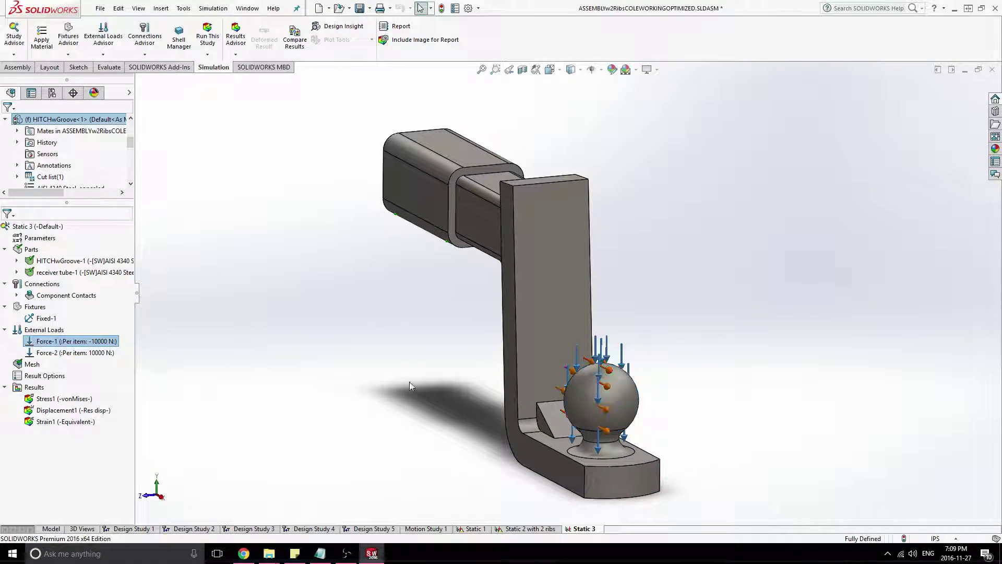
click(604, 395)
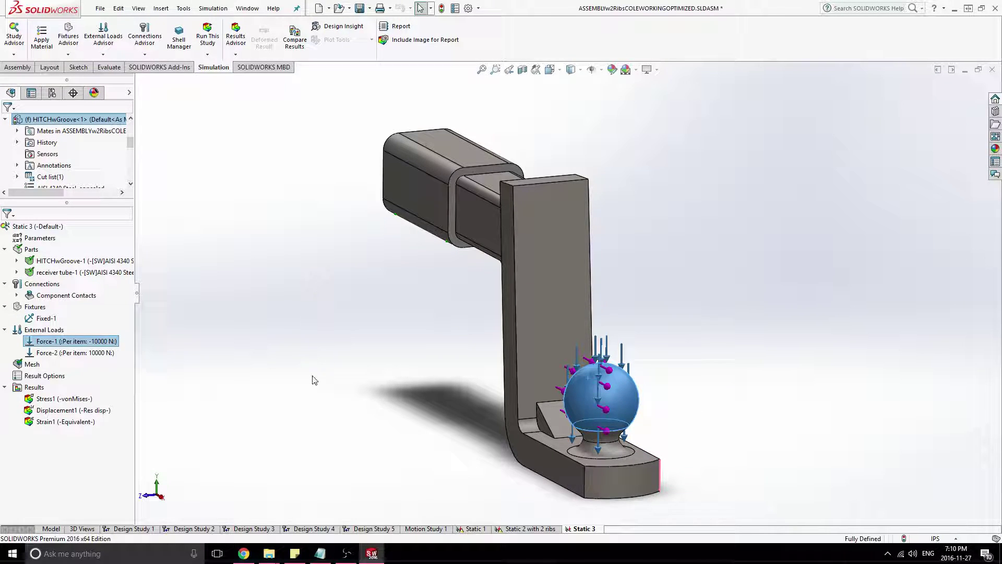
click(238, 424)
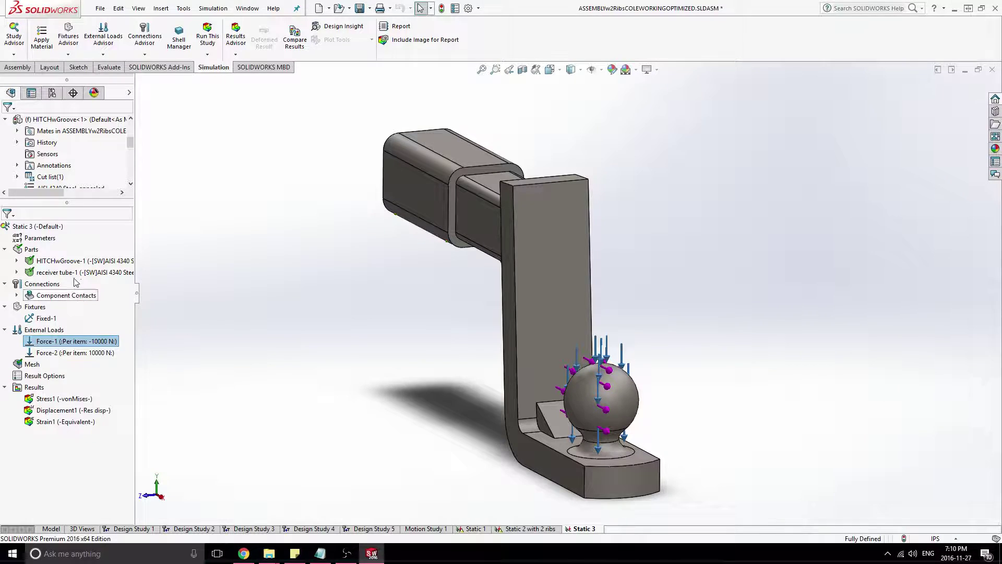
click(70, 260)
right_click(69, 260)
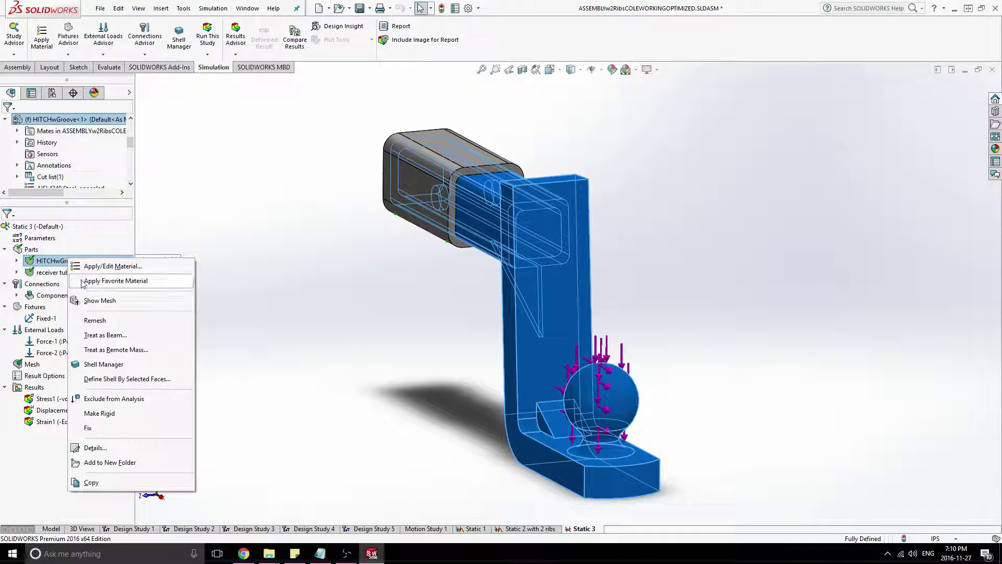
click(99, 300)
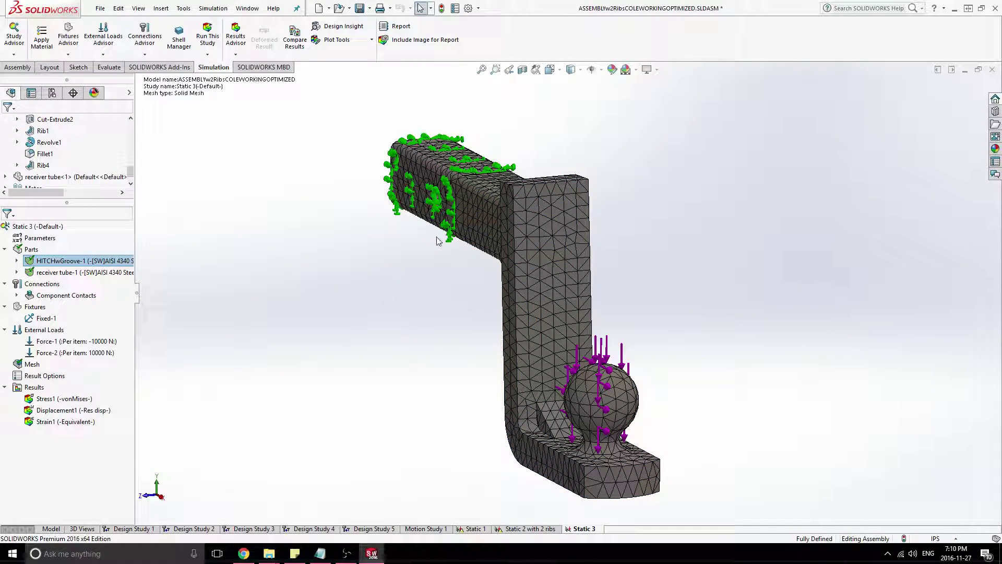
right_click(62, 273)
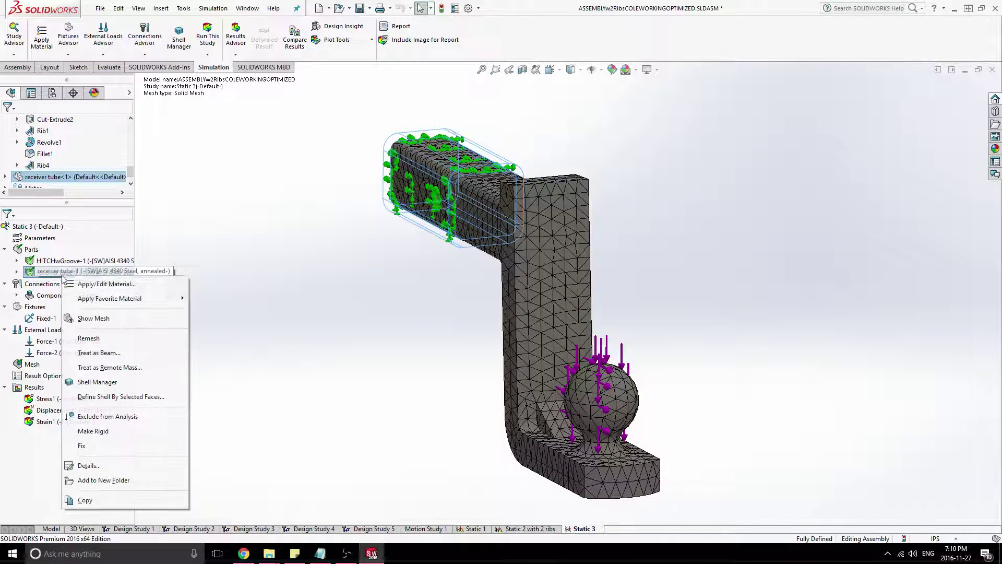
click(94, 318)
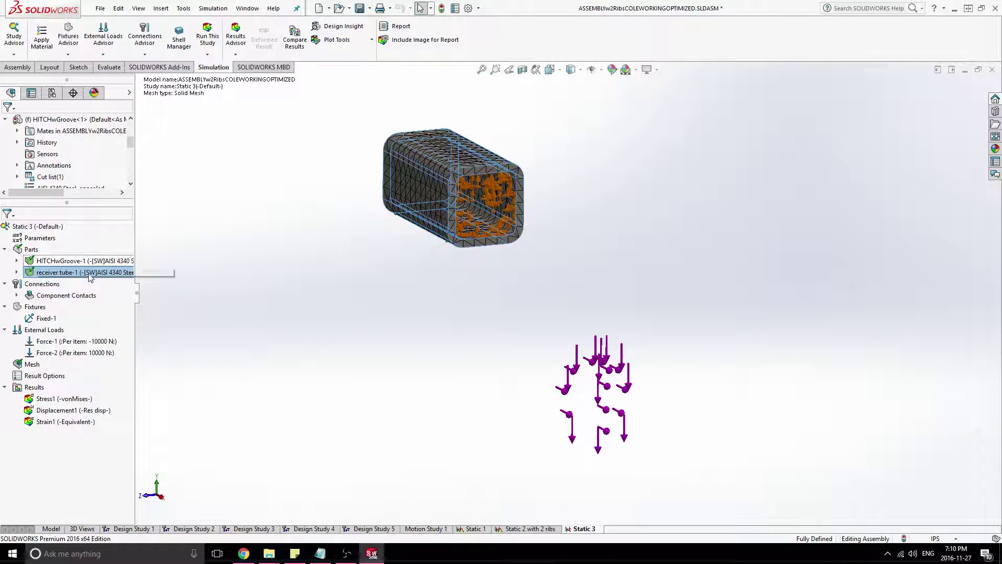
right_click(50, 272)
click(70, 317)
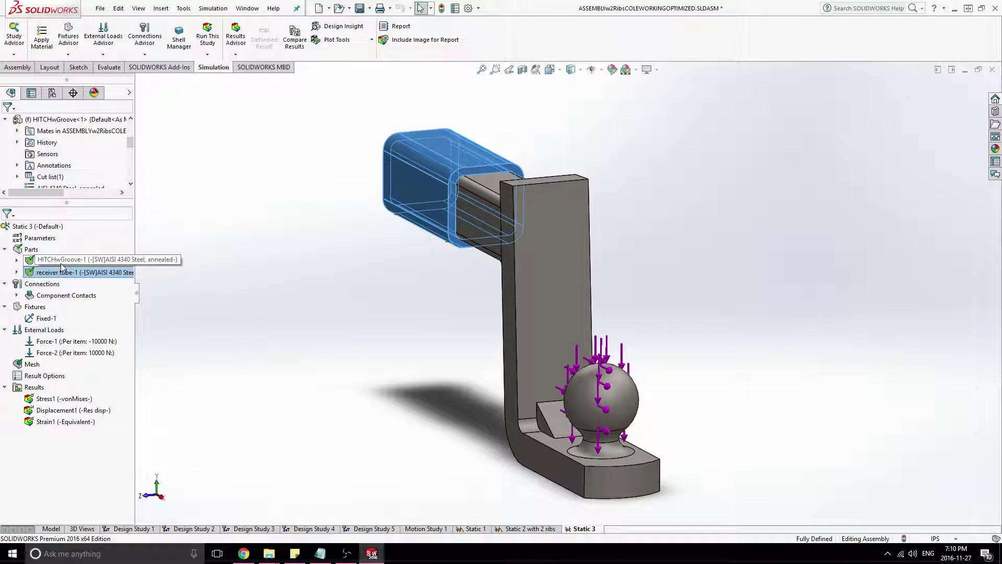
click(397, 324)
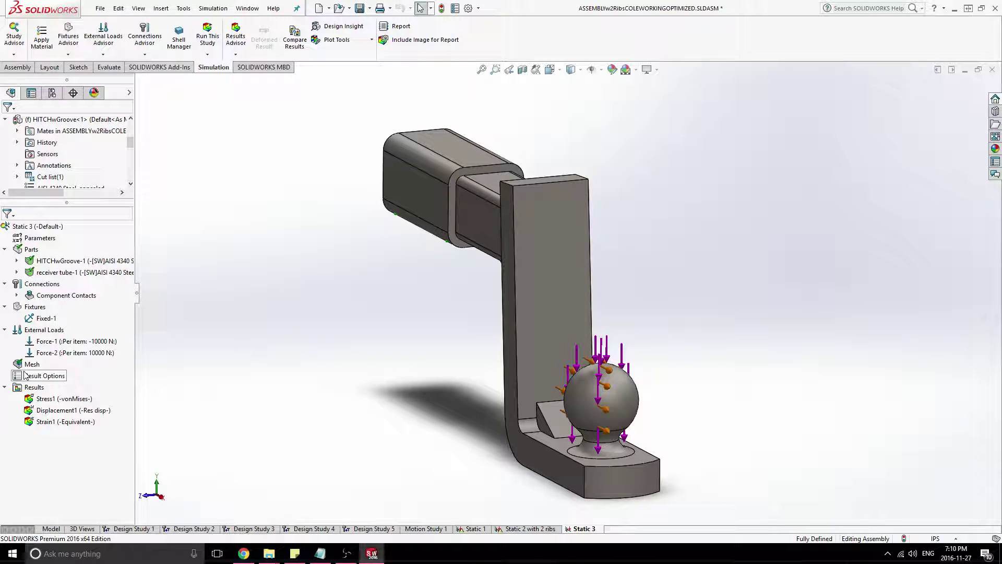
click(39, 398)
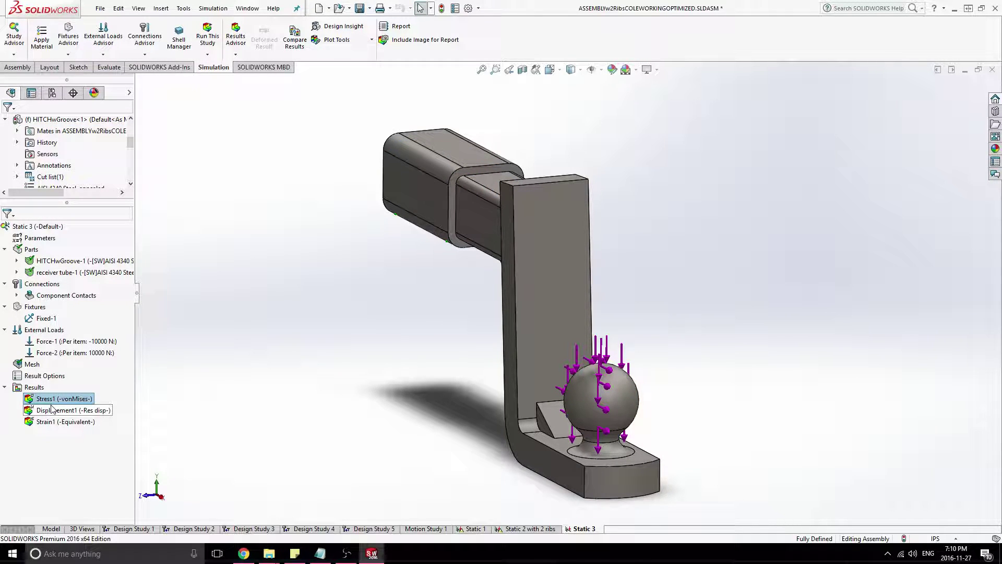
double_click(48, 400)
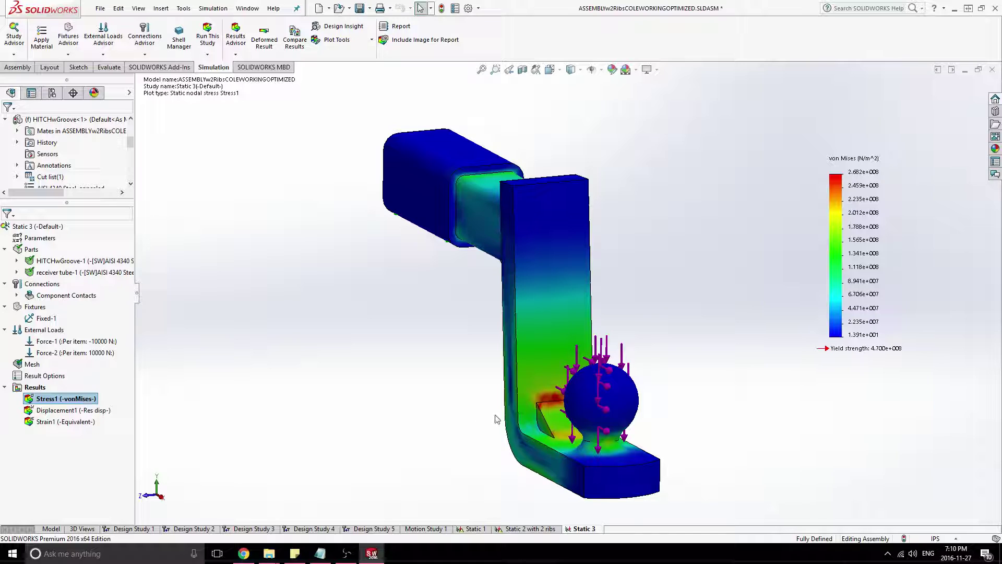
middle_drag(458, 421, 485, 422)
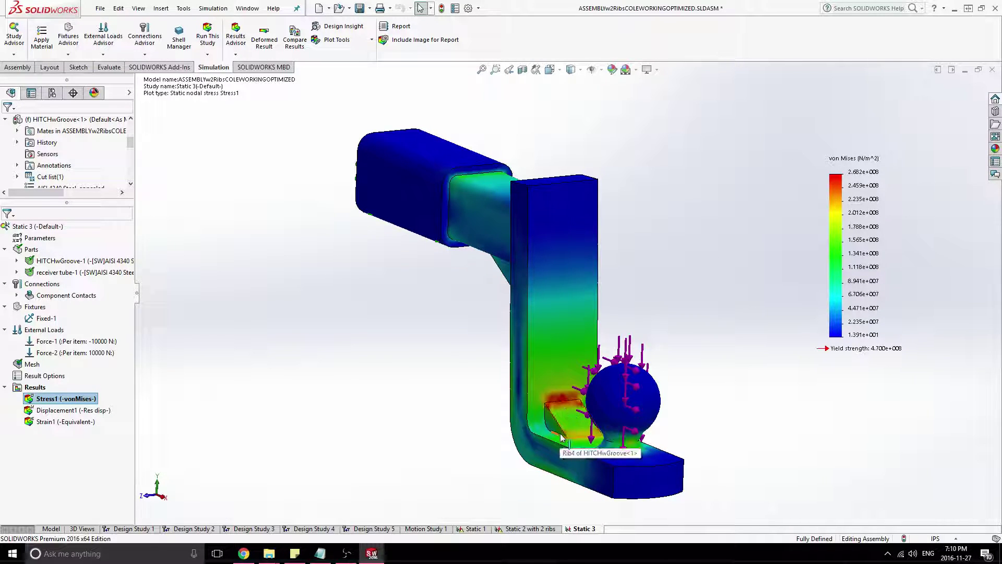
middle_drag(397, 409, 399, 462)
middle_drag(400, 406, 515, 392)
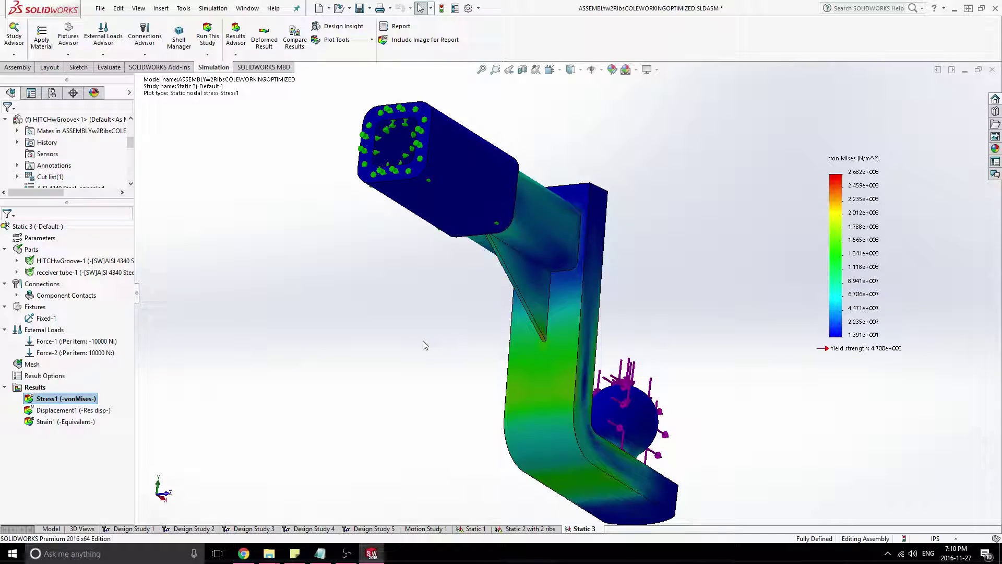
middle_drag(417, 340, 498, 298)
middle_drag(251, 246, 213, 274)
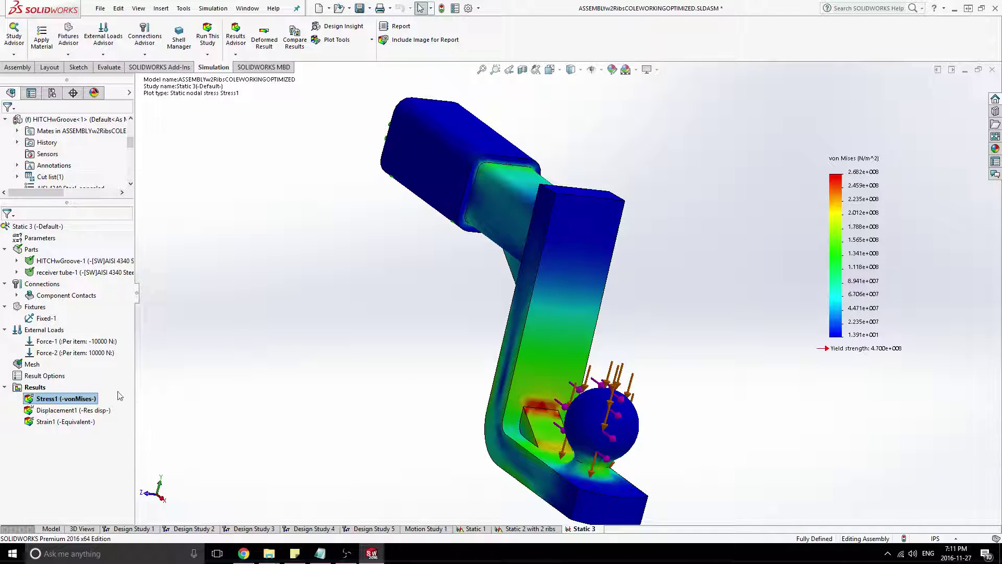
click(23, 226)
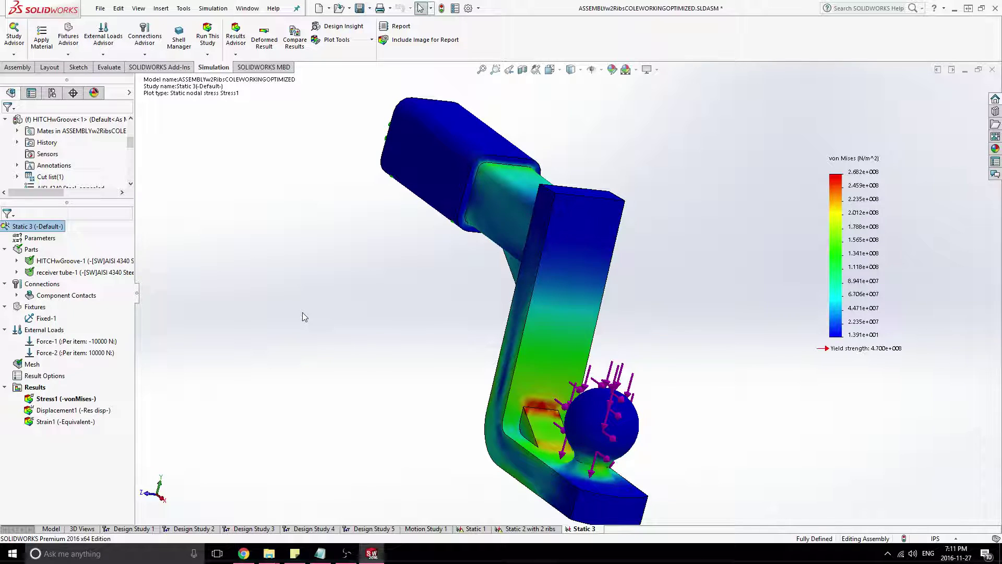
- Return to the model and create Design Study 6 from Study Advisor's New Study
click(16, 67)
click(214, 67)
click(60, 527)
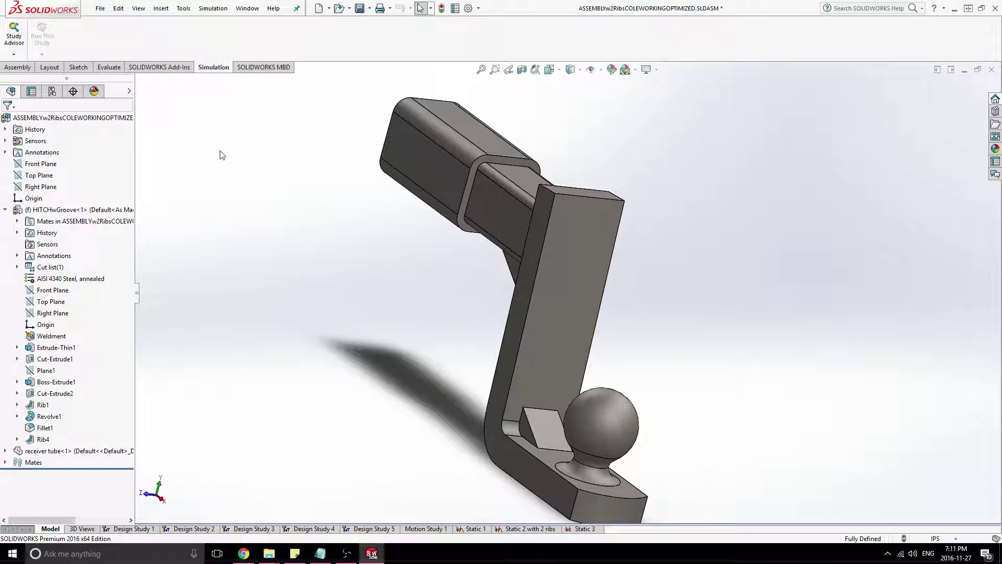
click(14, 55)
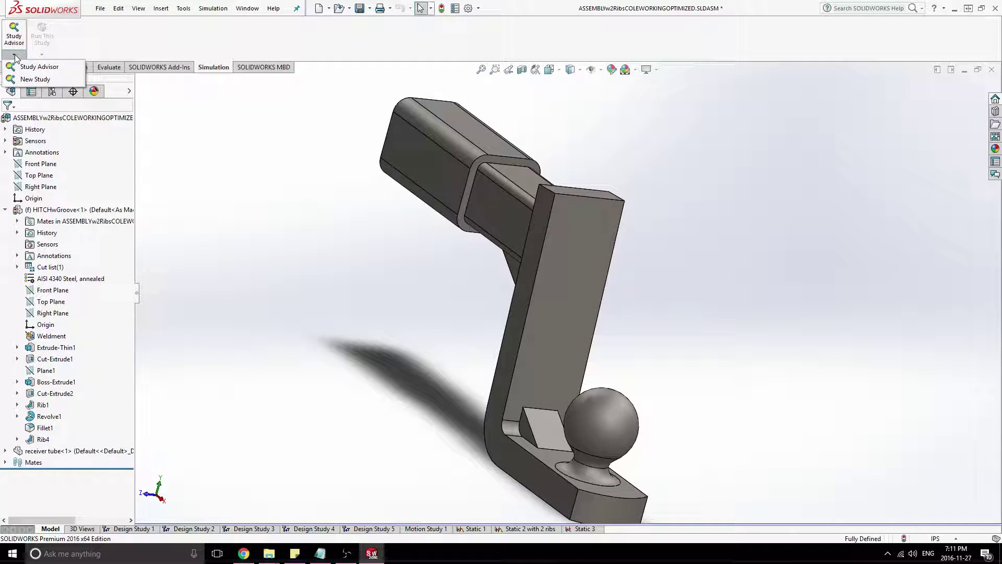
click(33, 80)
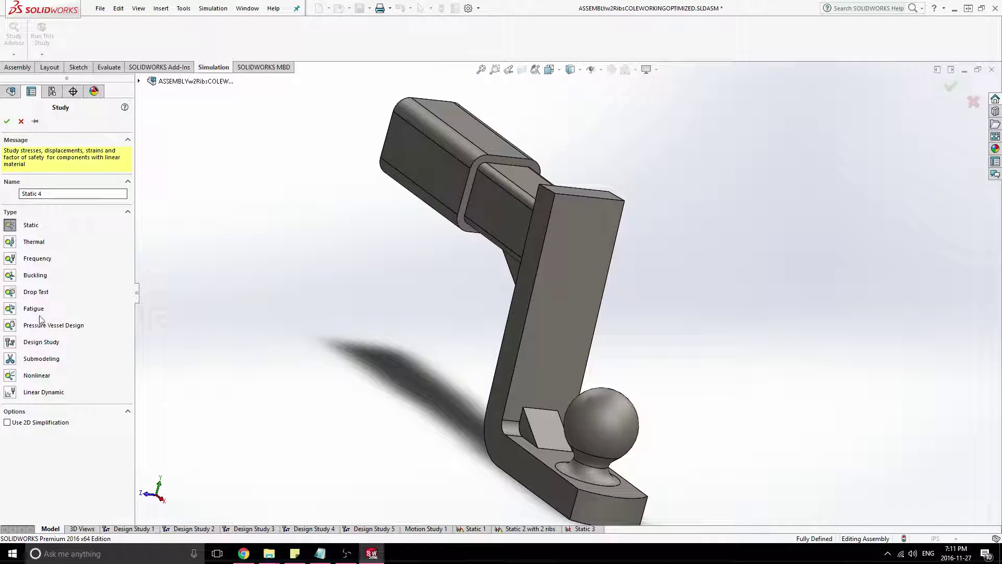
click(10, 344)
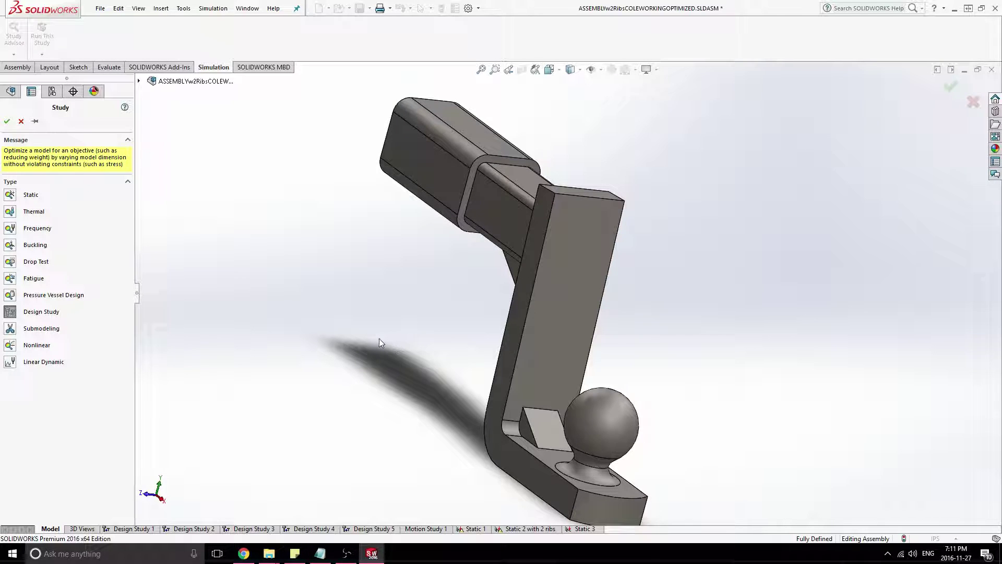
middle_drag(759, 407, 776, 387)
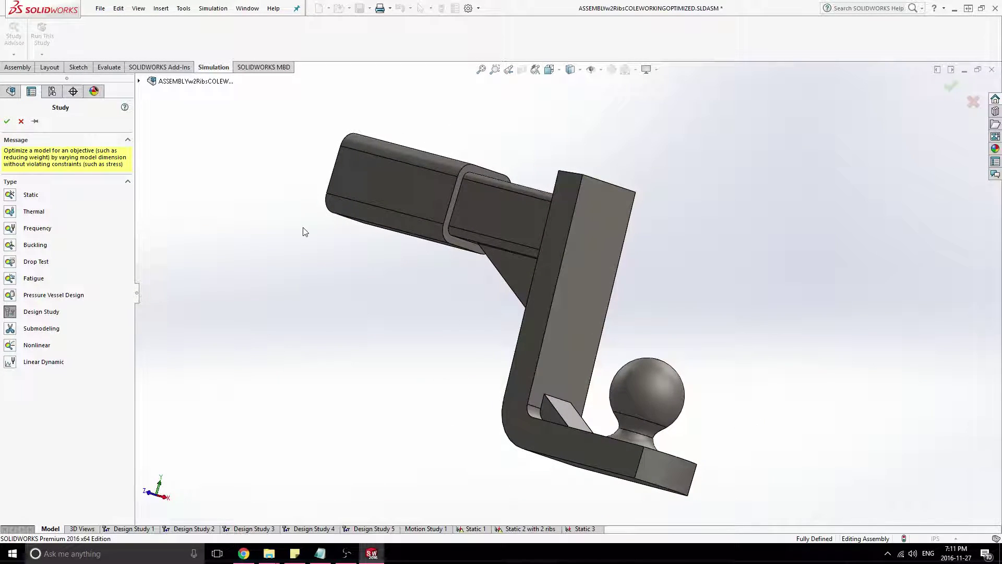
middle_drag(302, 226, 292, 249)
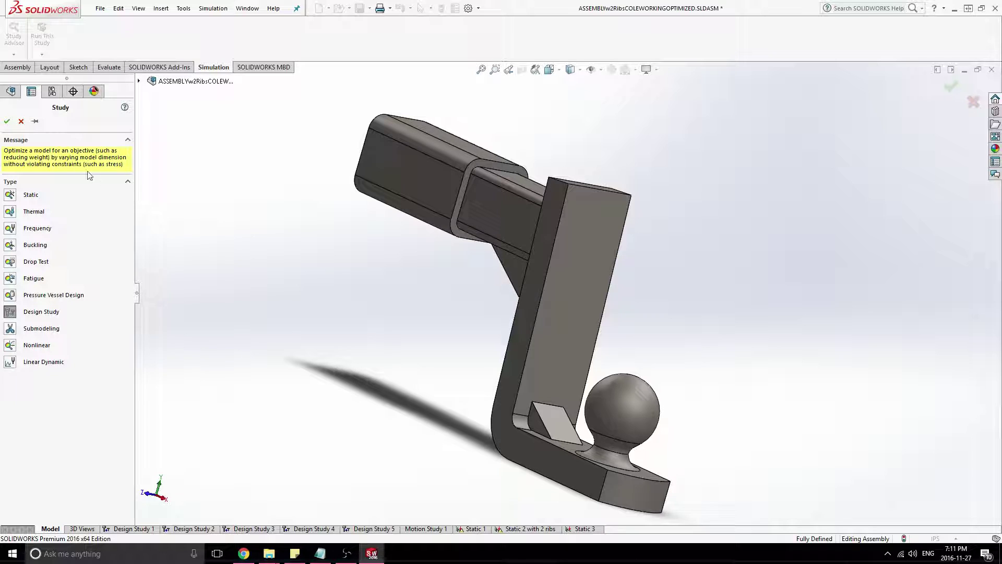
click(7, 121)
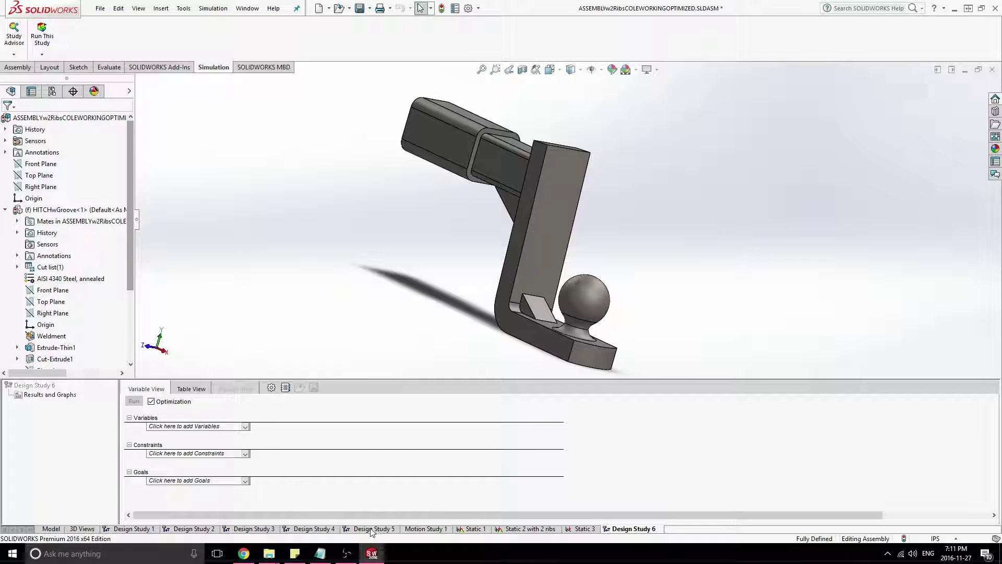
- Add a new 'hitch height' parameter through Add Parameter, then pick the hitch's front face
click(245, 427)
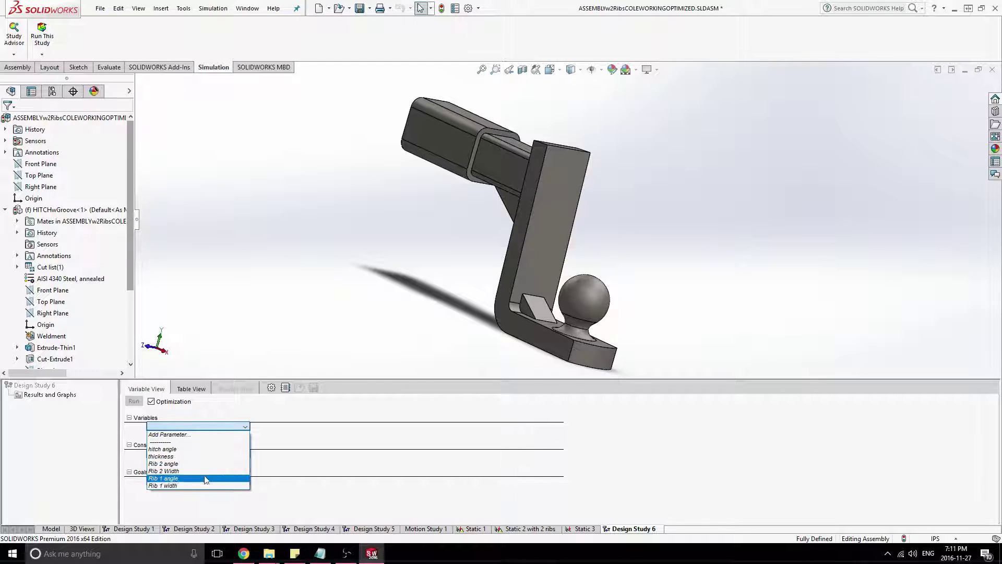
click(246, 426)
click(245, 426)
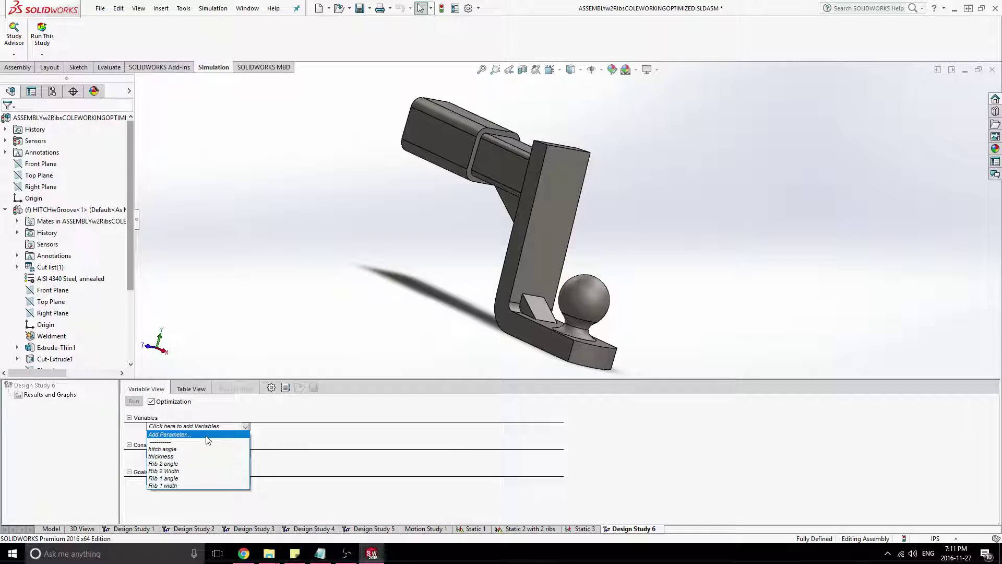
click(168, 435)
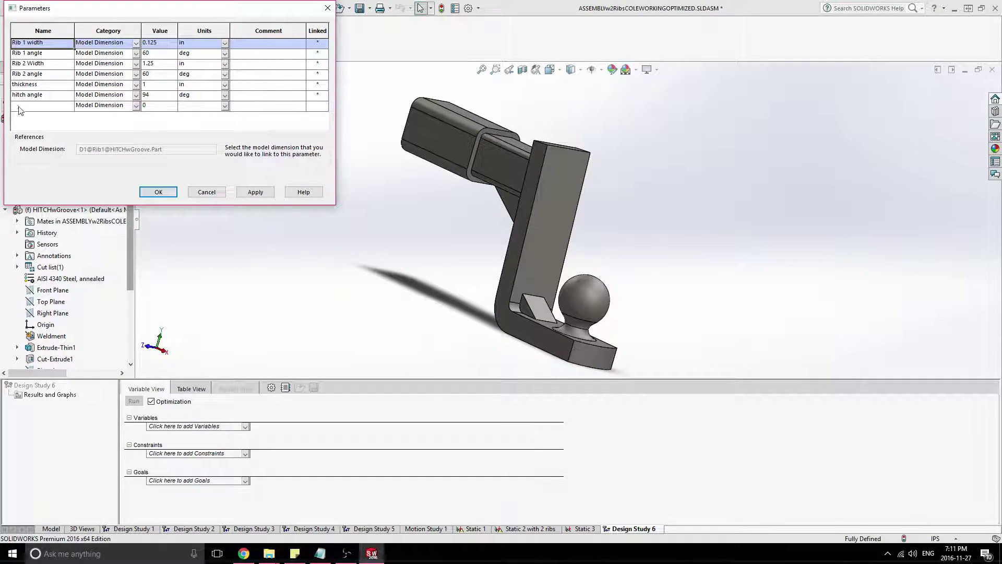
click(19, 106)
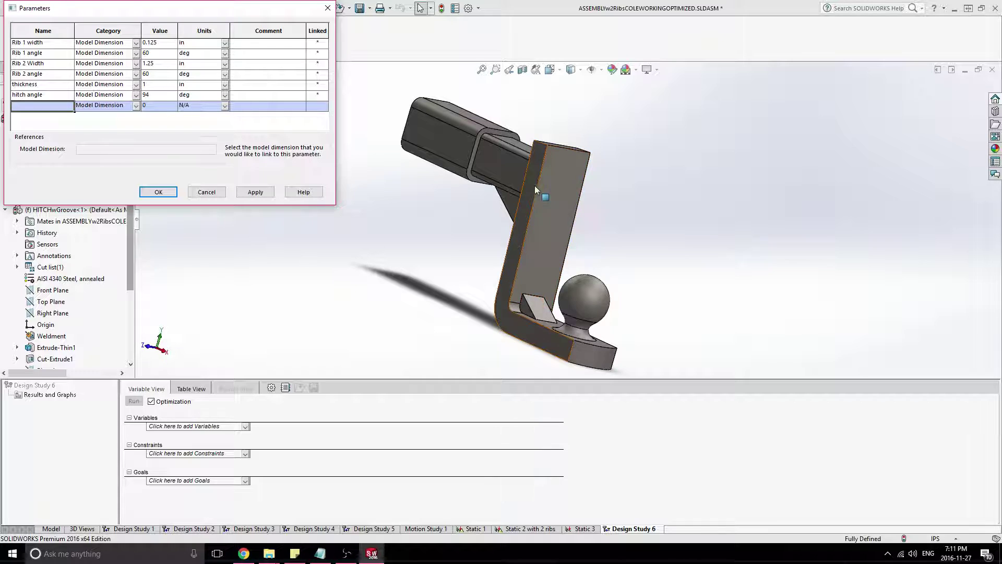
drag(155, 15, 208, 84)
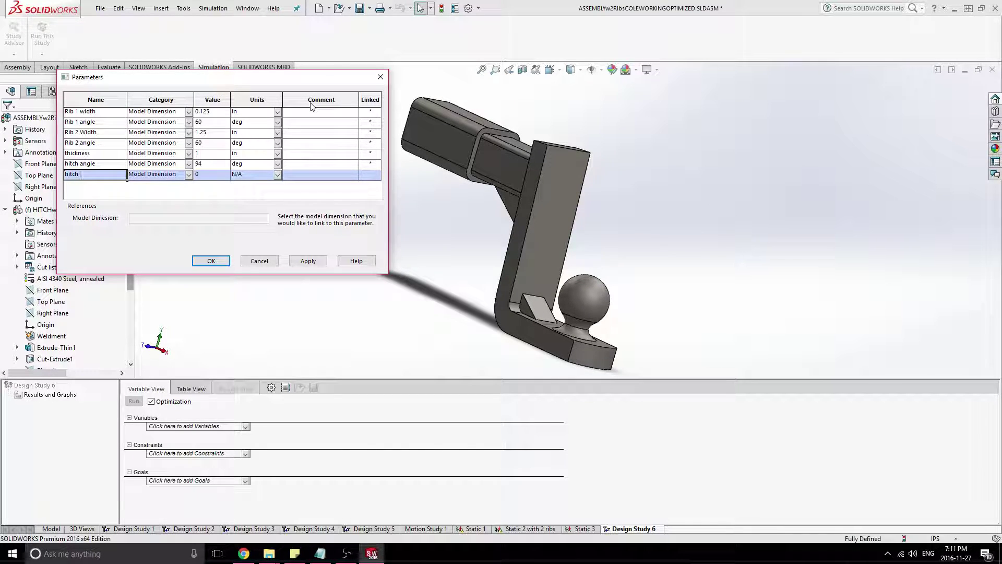
text(height)
key(Tab)
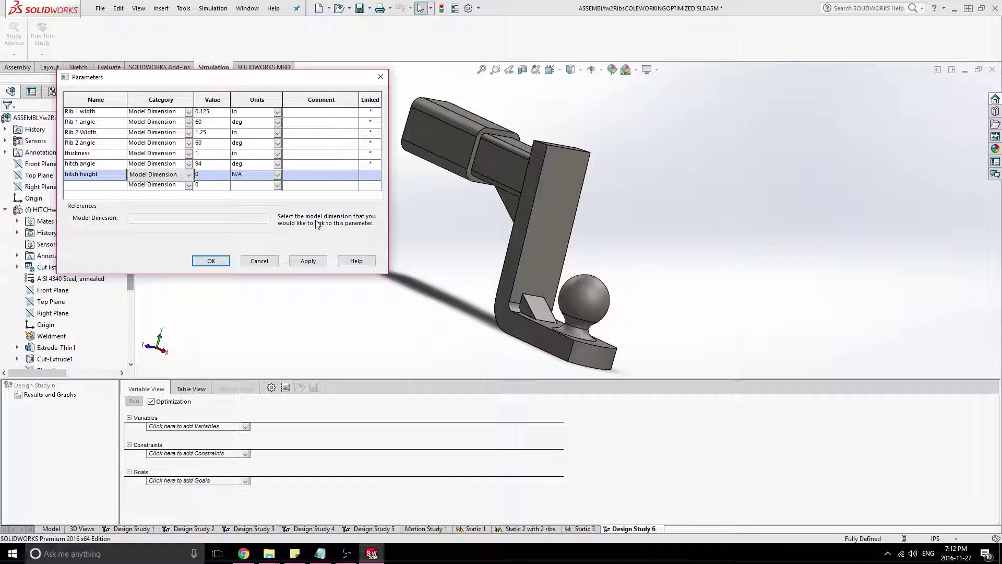
drag(254, 79, 265, 83)
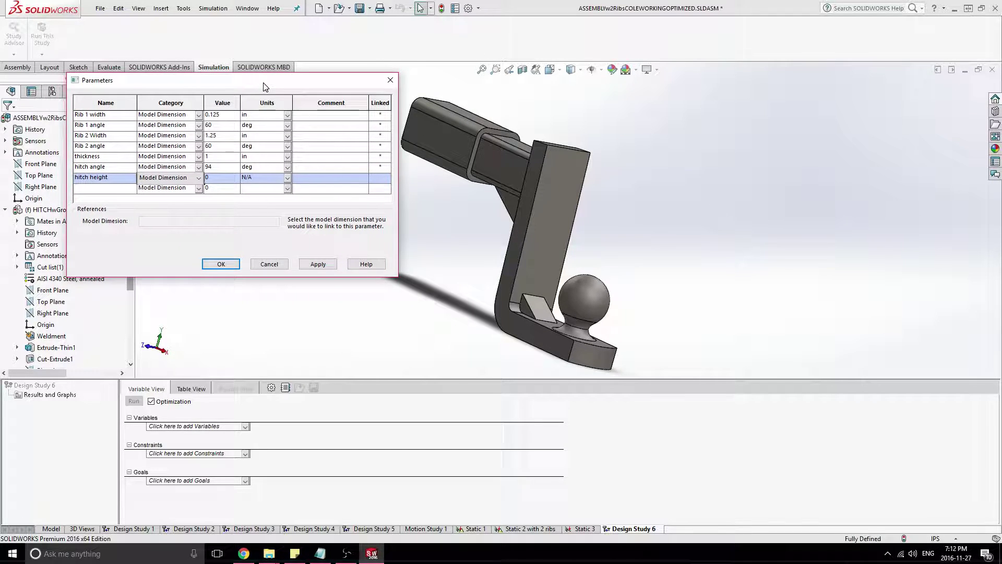
click(534, 250)
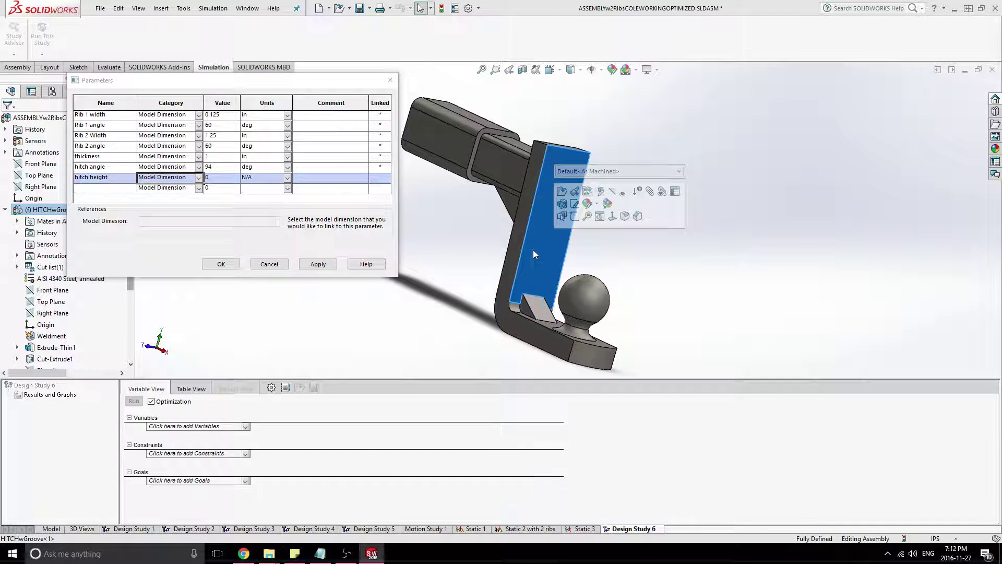
- Link hitch height to the 8 in Extrude-Thin1 sketch dimension and add it as a variable
click(562, 203)
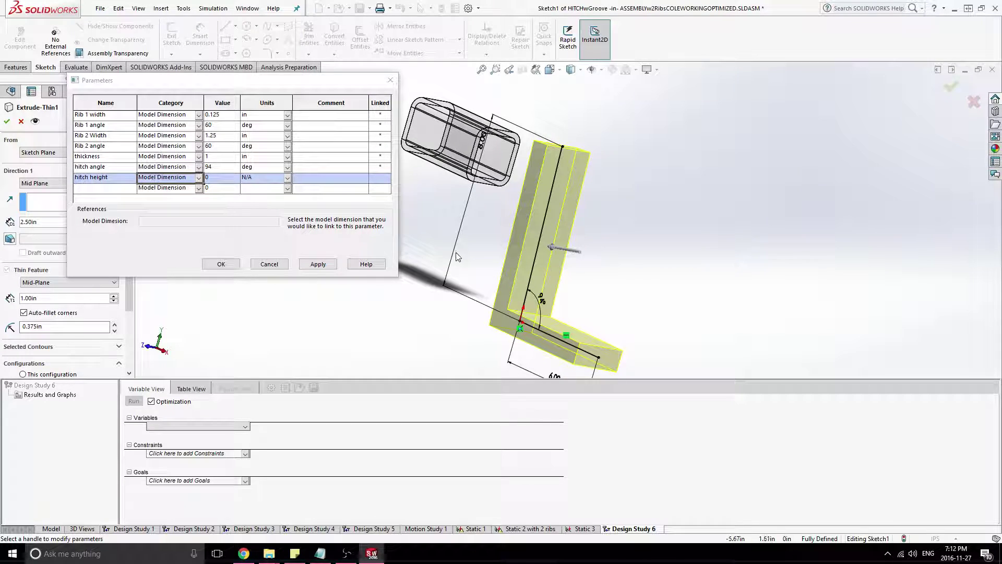
click(951, 92)
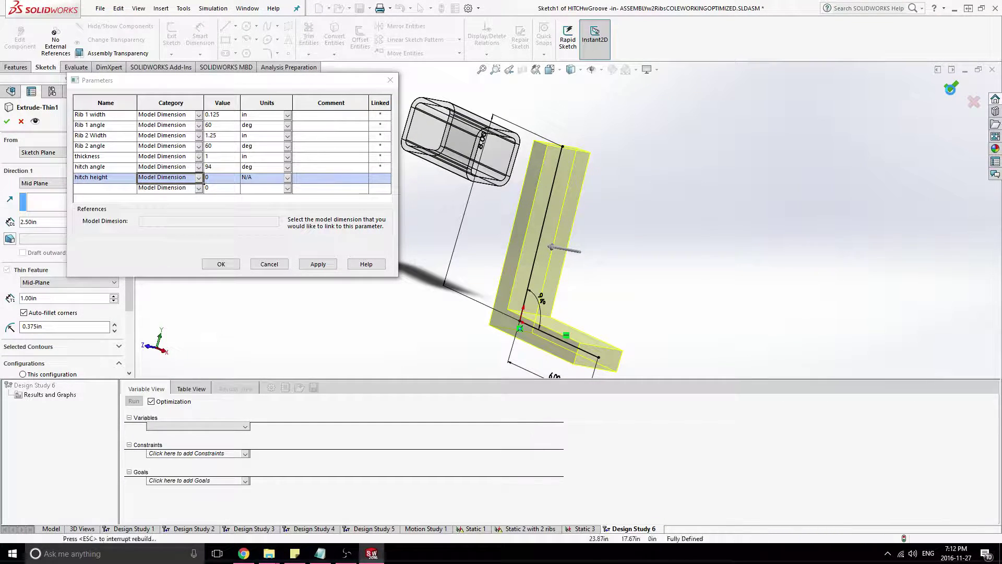
click(538, 238)
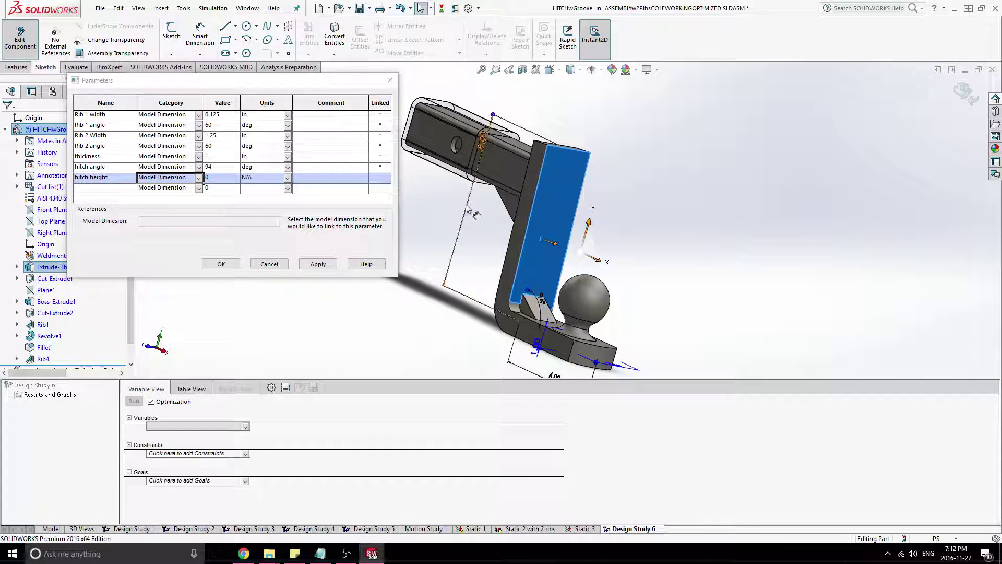
click(482, 142)
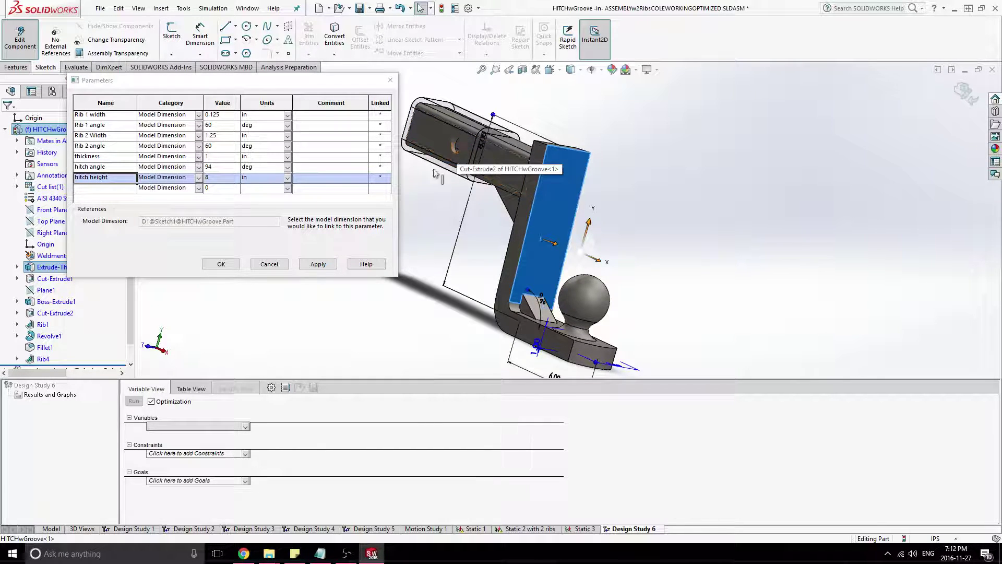
click(231, 270)
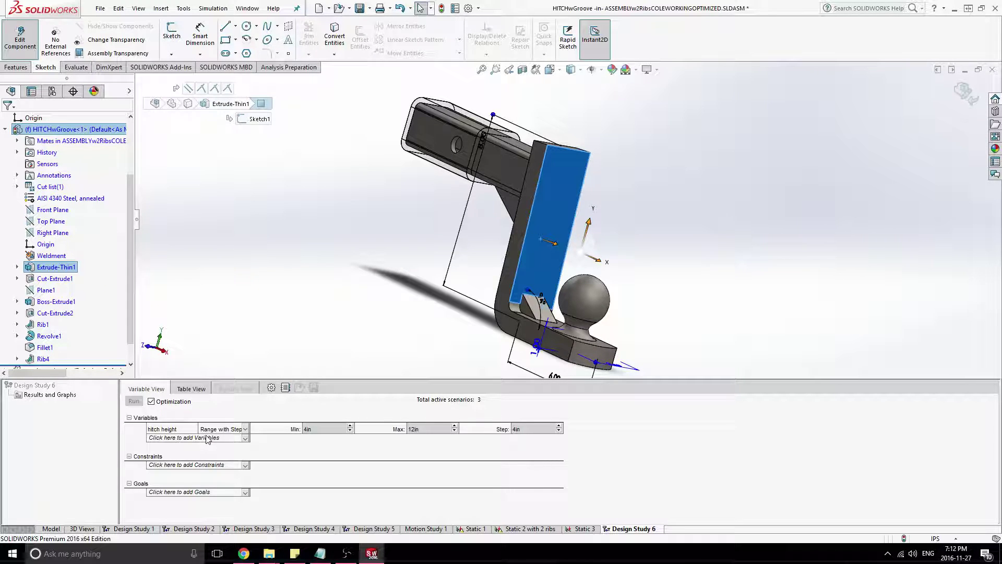
- Vary hitch height by Range with Step from 6 in to 18 in in 2 in steps
click(245, 429)
click(245, 429)
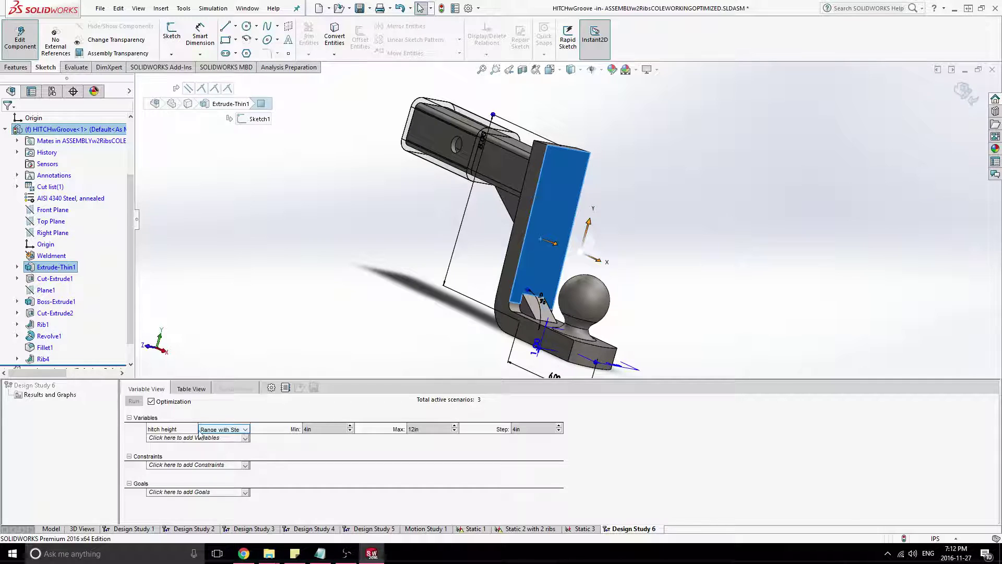
click(246, 430)
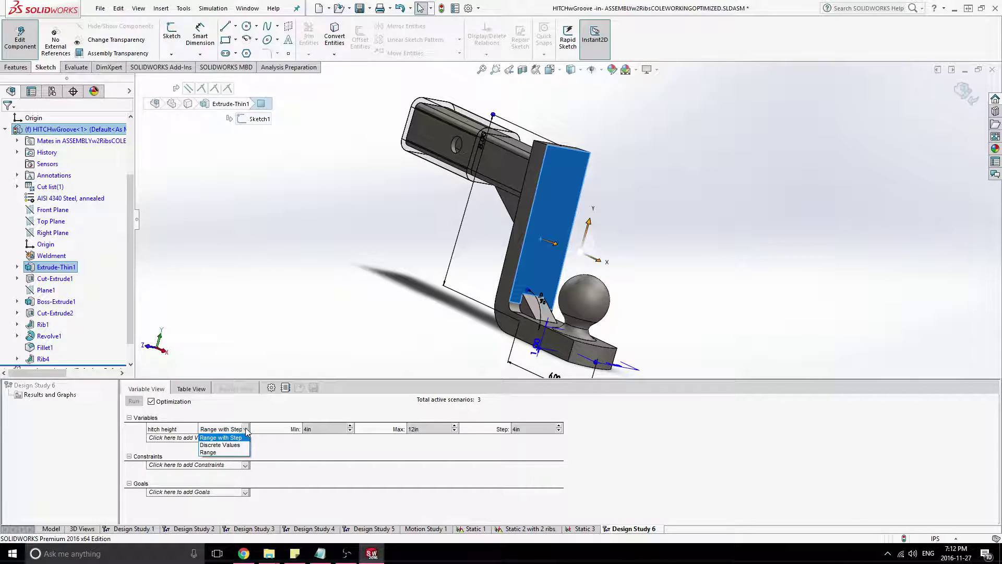
click(245, 430)
click(246, 429)
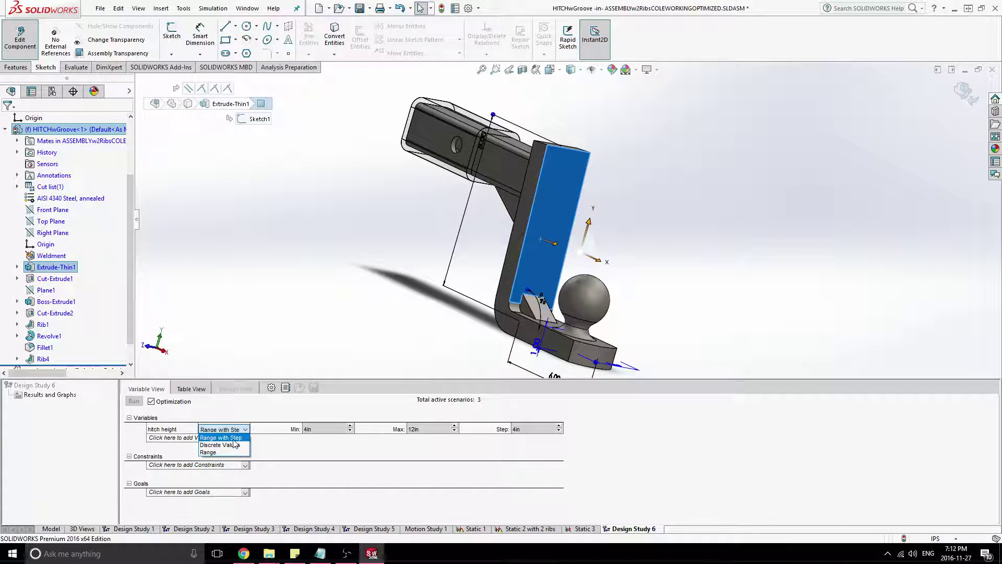
key(Tab)
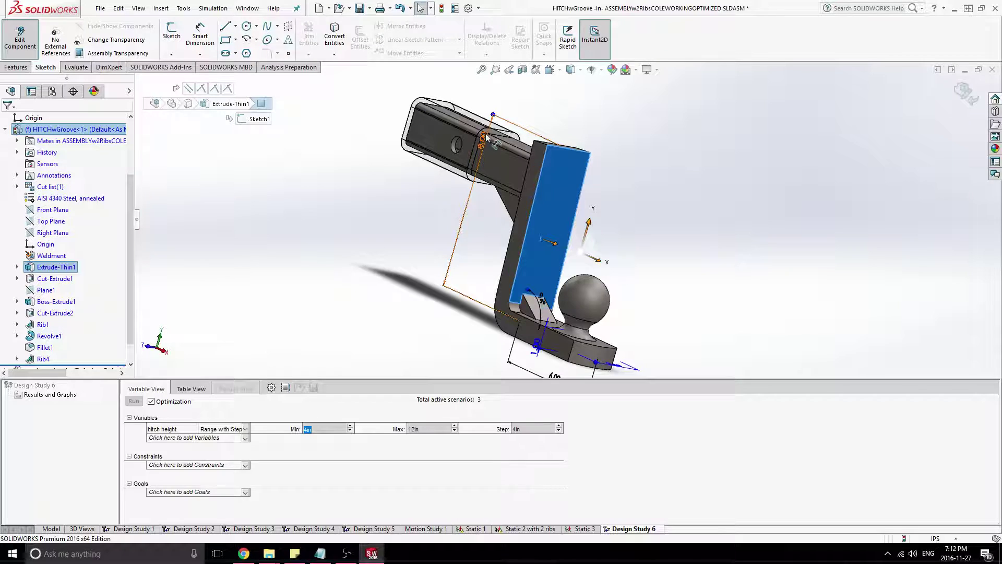
click(965, 93)
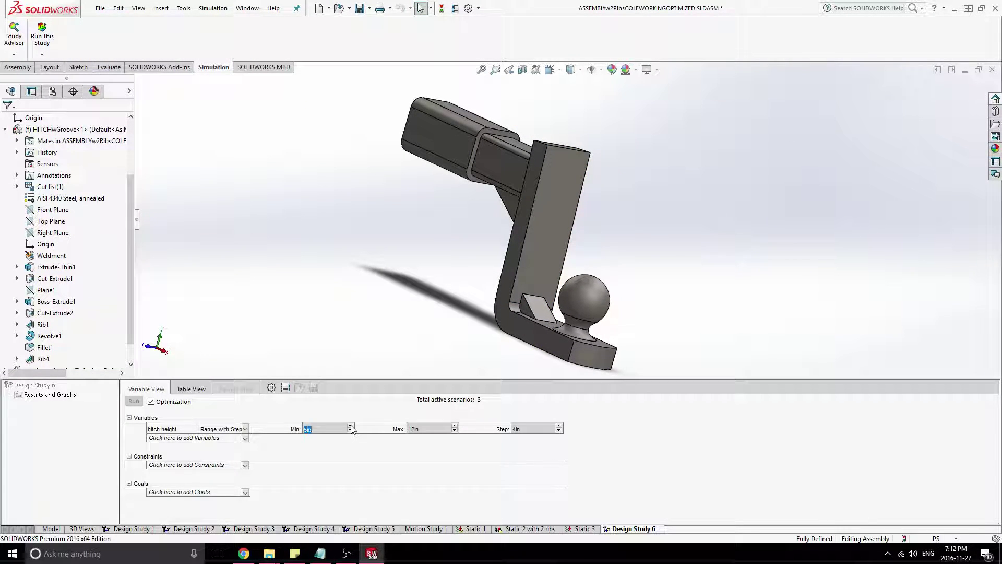
click(455, 426)
click(245, 465)
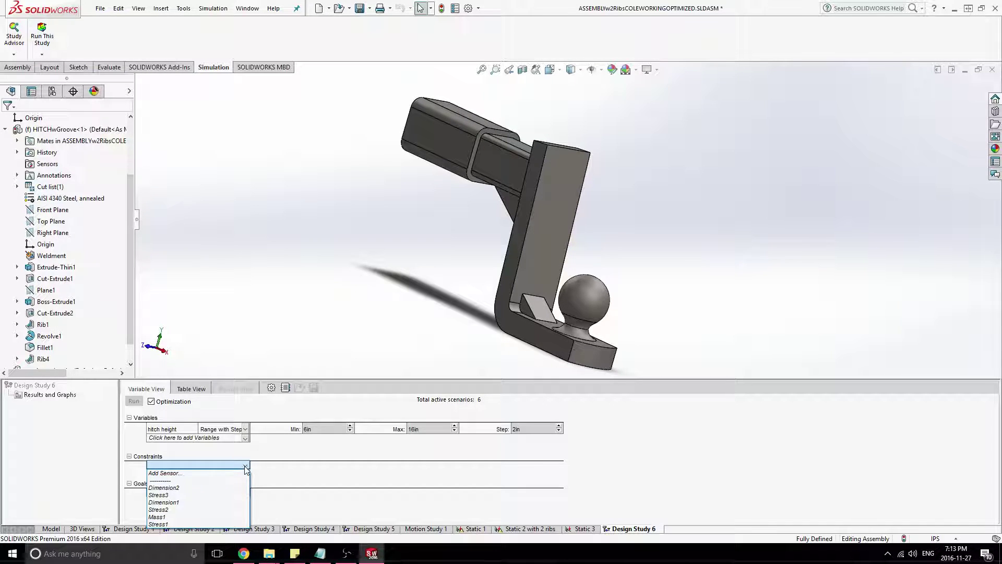
- Add a Mass1 constraint set to 'is less than' with a 22 lb maximum
click(197, 517)
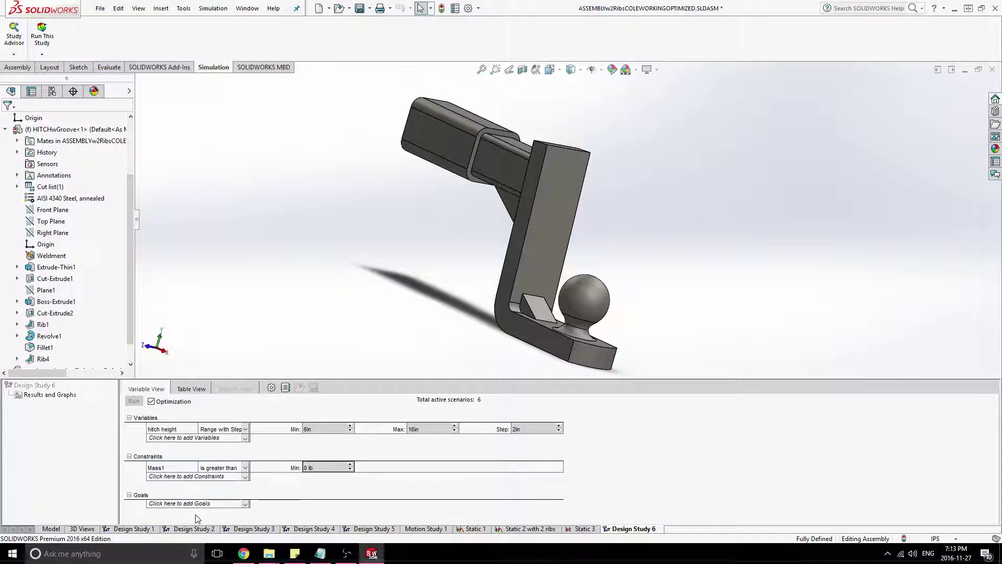
click(245, 468)
click(232, 485)
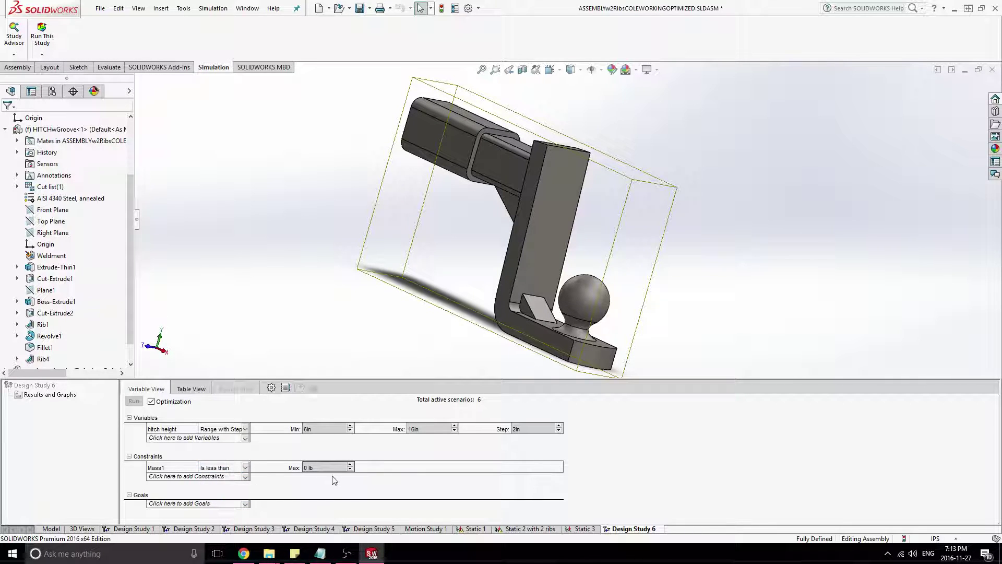
click(329, 467)
click(324, 467)
- Add a goal to minimize Stress3, evaluated in the Static 3 study
click(244, 503)
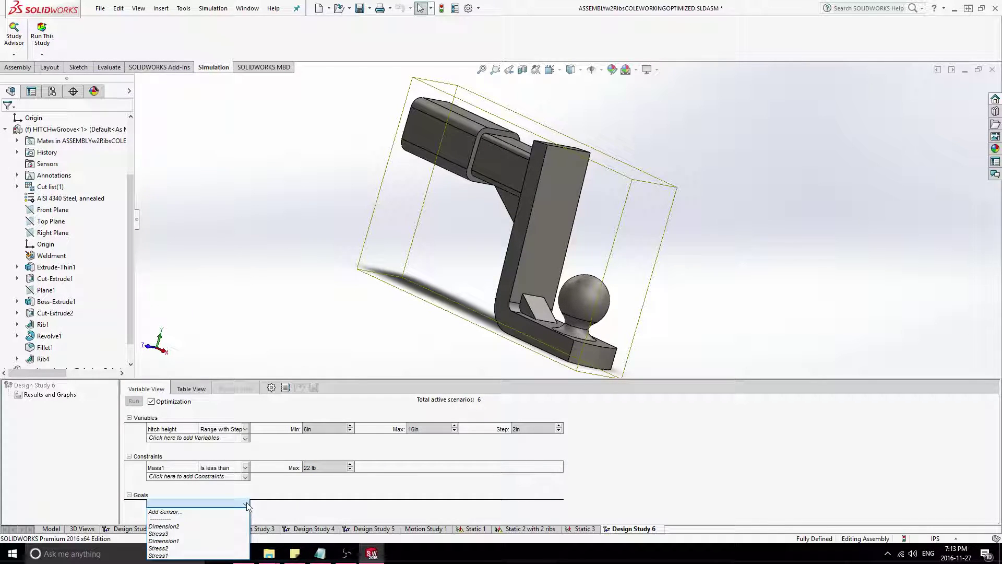
click(180, 534)
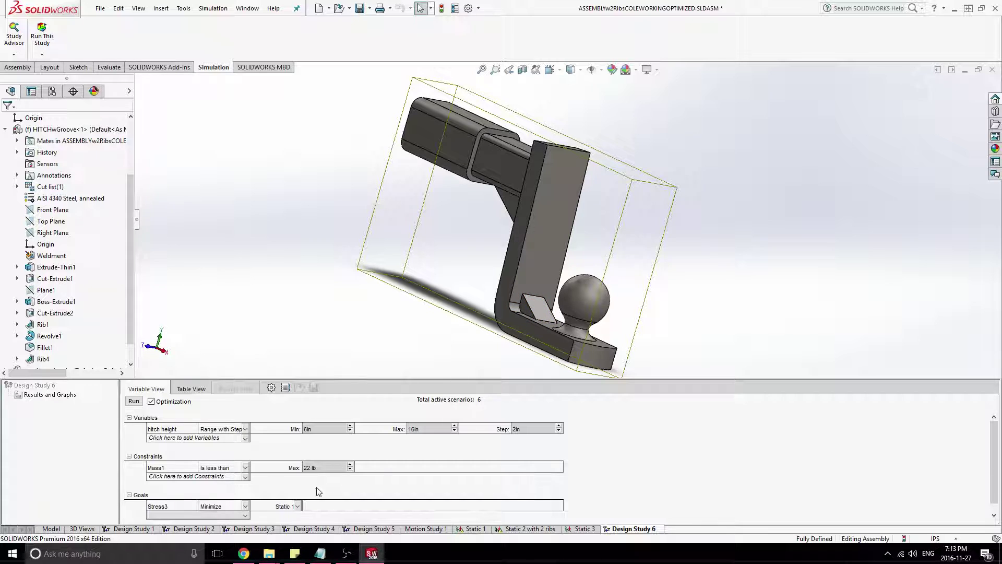
click(298, 506)
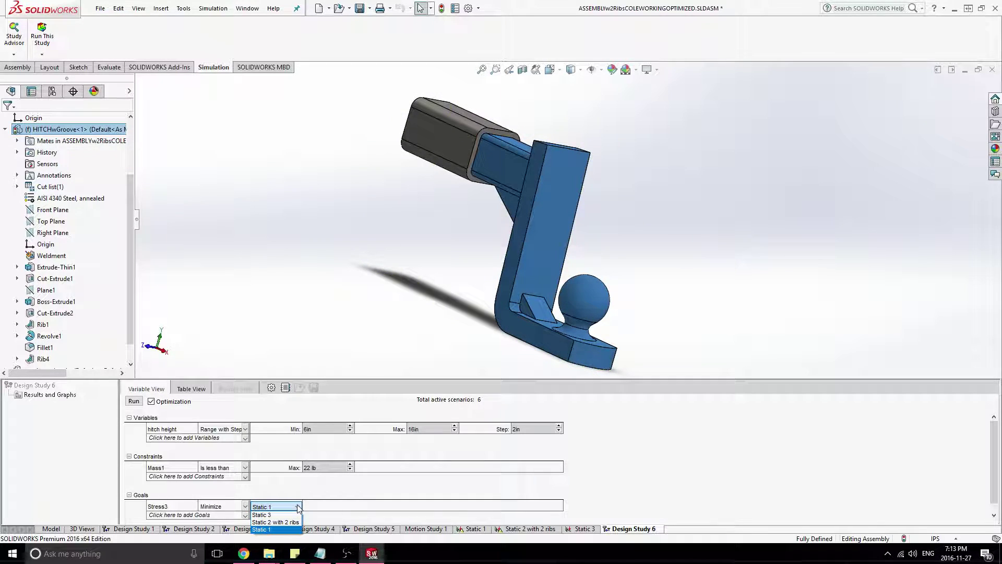
click(297, 506)
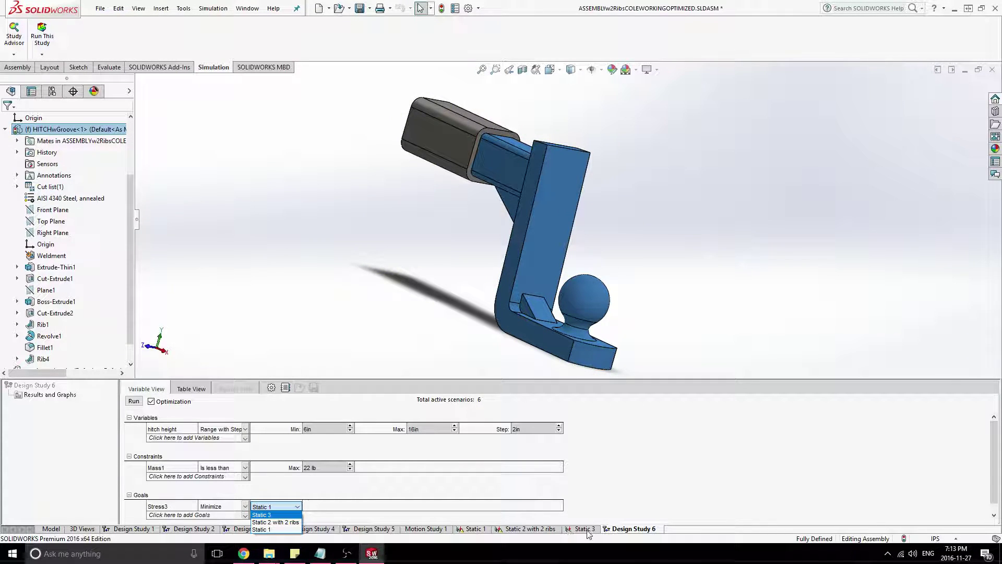
click(261, 514)
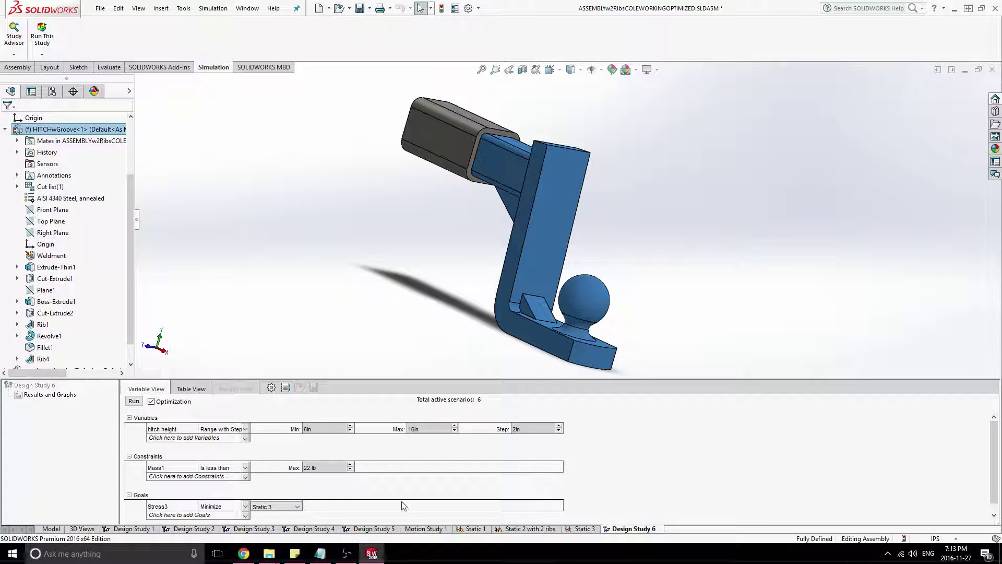
scroll(708, 468, down, 1)
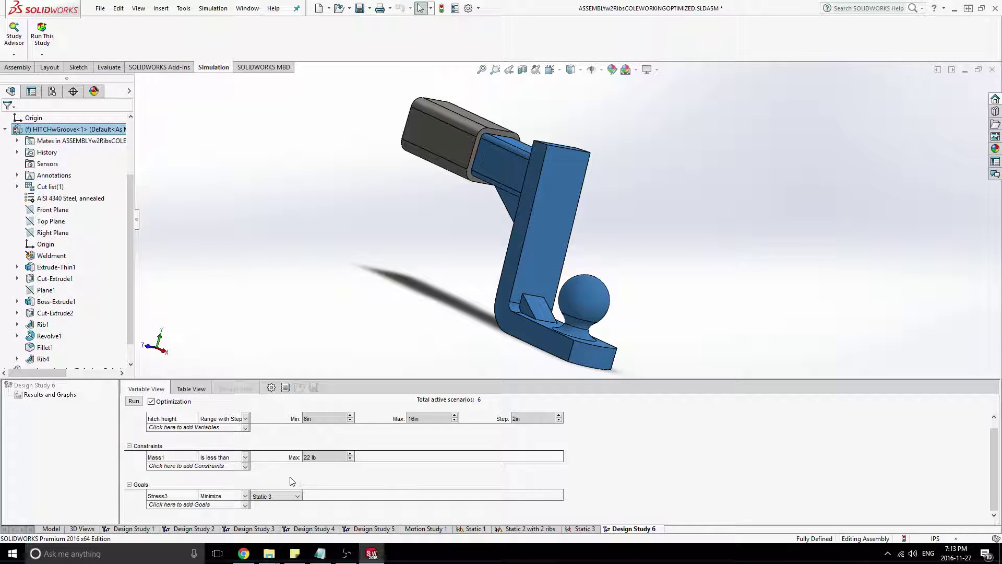
scroll(256, 466, up, 1)
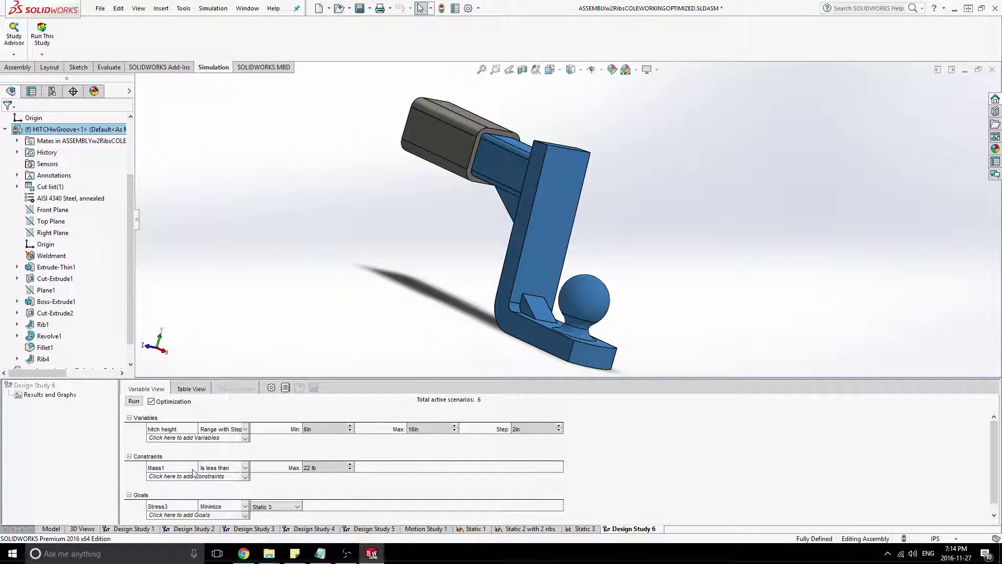
- Review the Mass1 constraint and the Stress3 goal in the study table
click(158, 468)
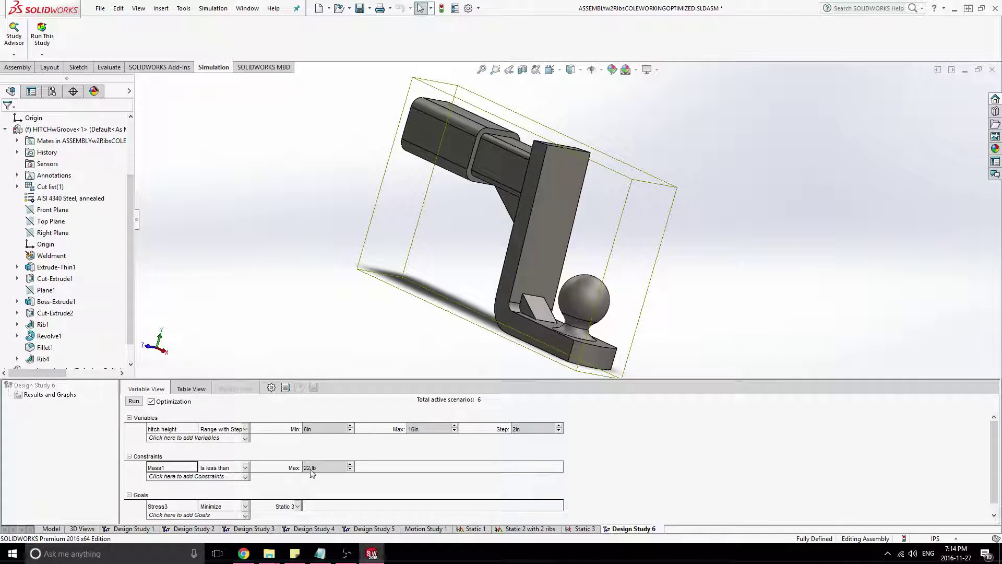
click(170, 507)
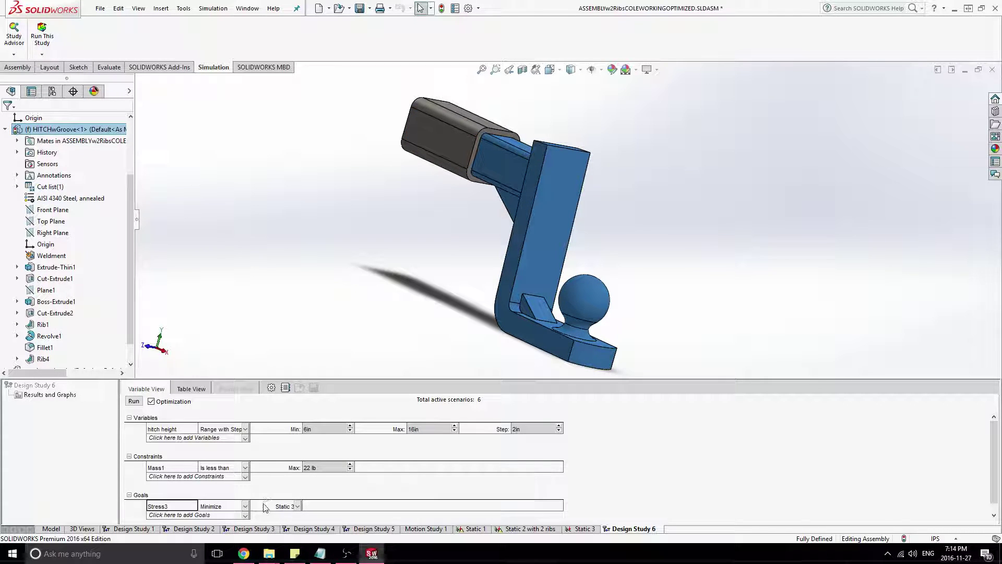
scroll(681, 472, down, 1)
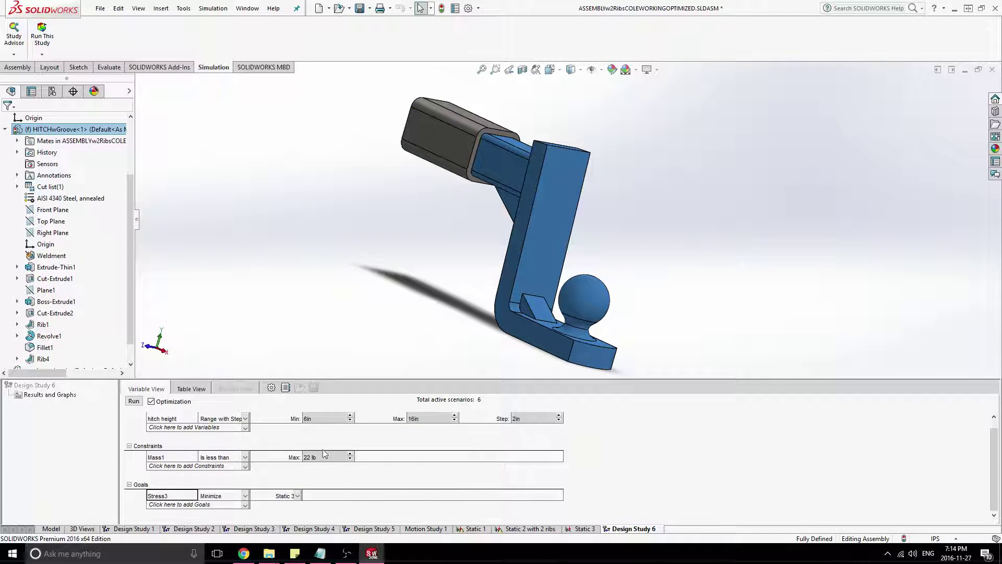
- Run Design Study 6 and wait for the Results View to list the scenarios
click(131, 401)
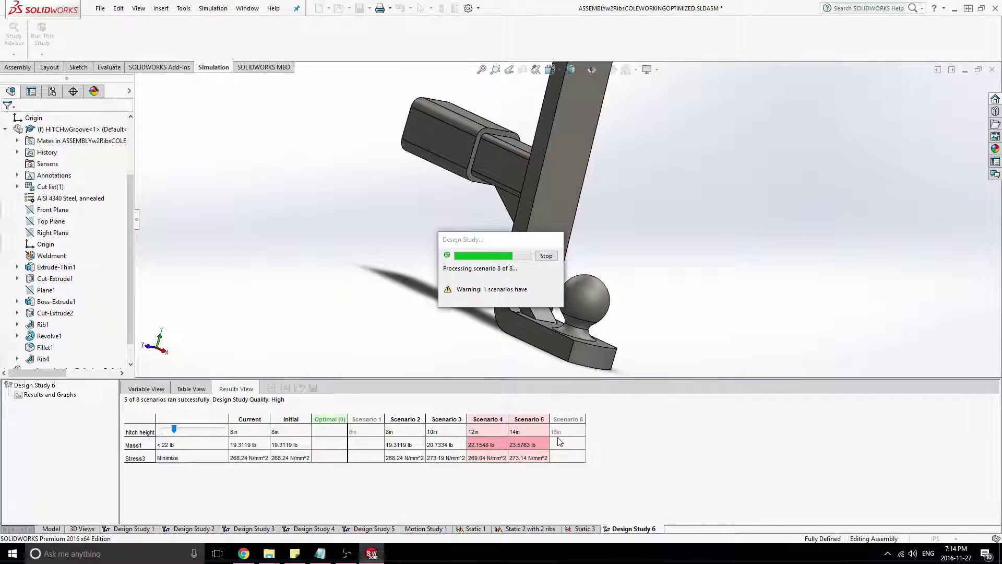
- Try the 6 in Scenario 1, close both What's Wrong error reports, then restore the 8 in Scenario 2
click(372, 420)
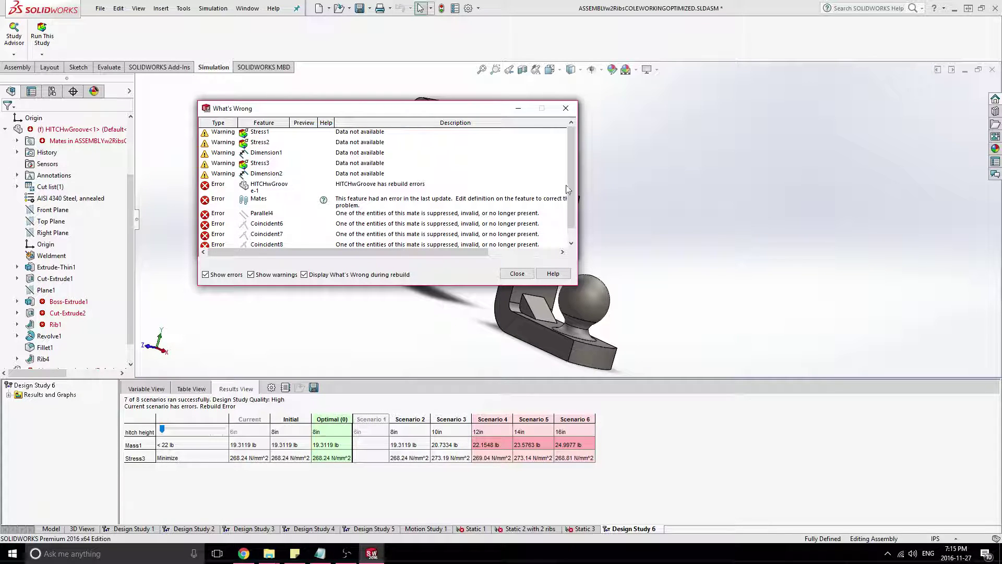
drag(572, 201, 572, 211)
drag(472, 113, 374, 307)
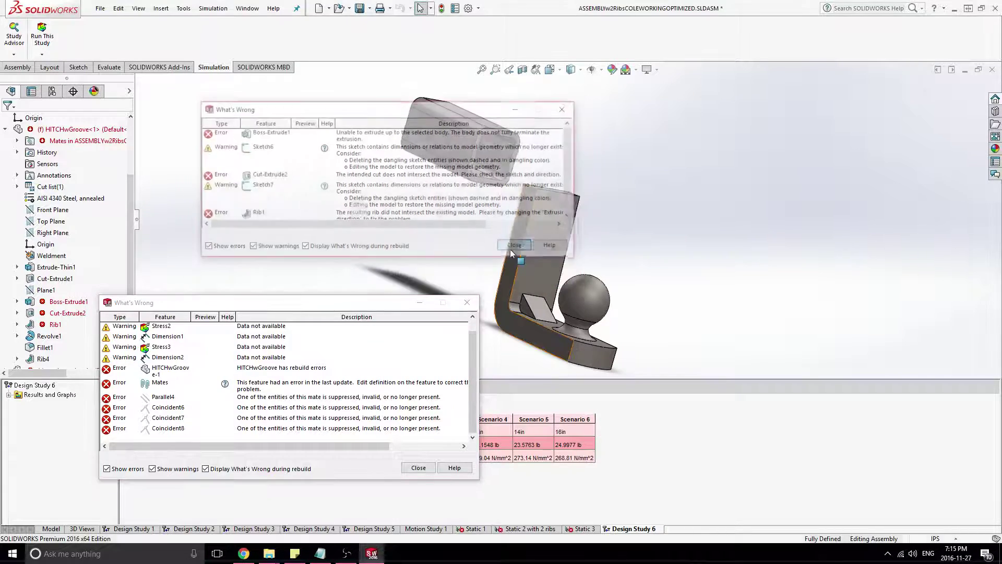
click(509, 249)
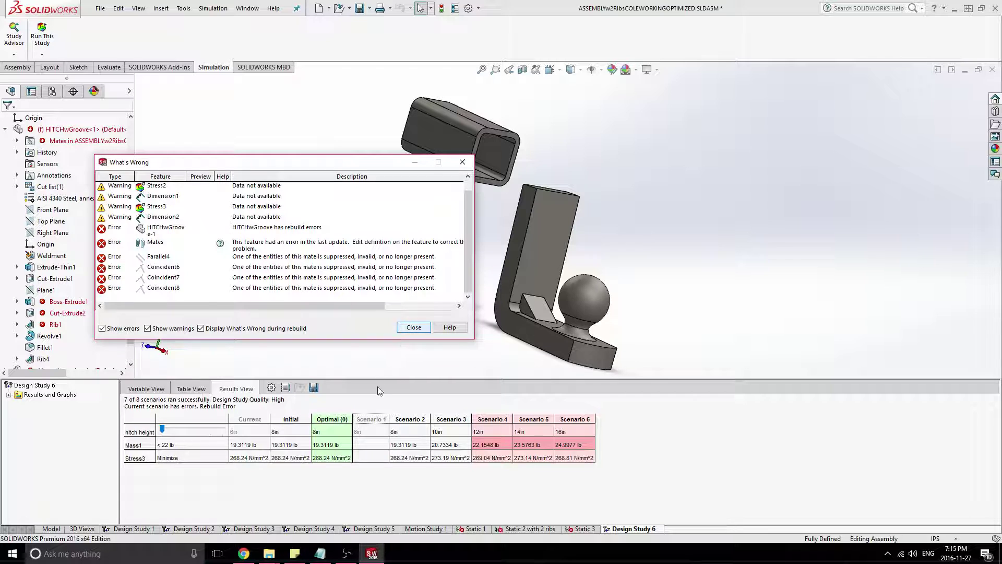
click(417, 327)
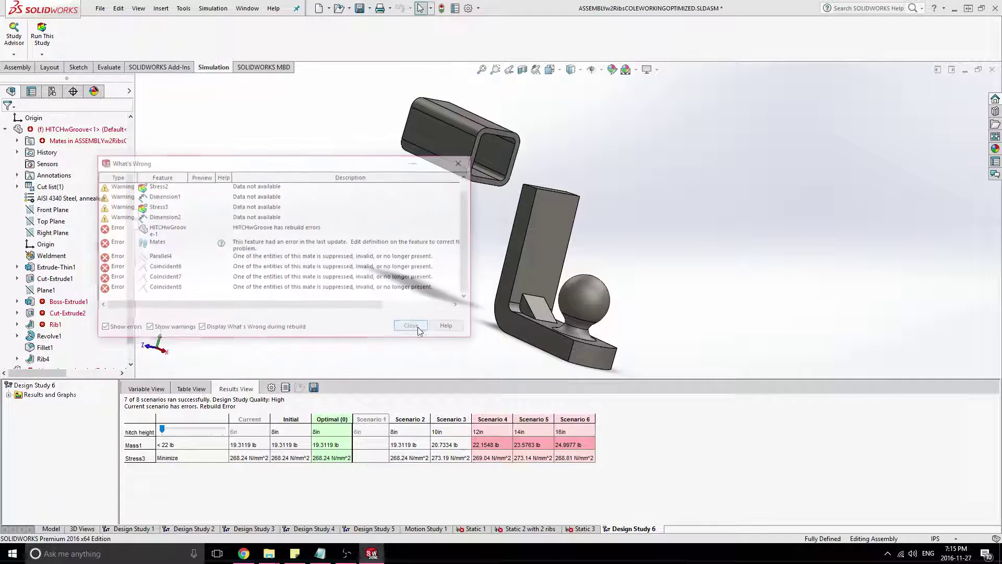
click(416, 425)
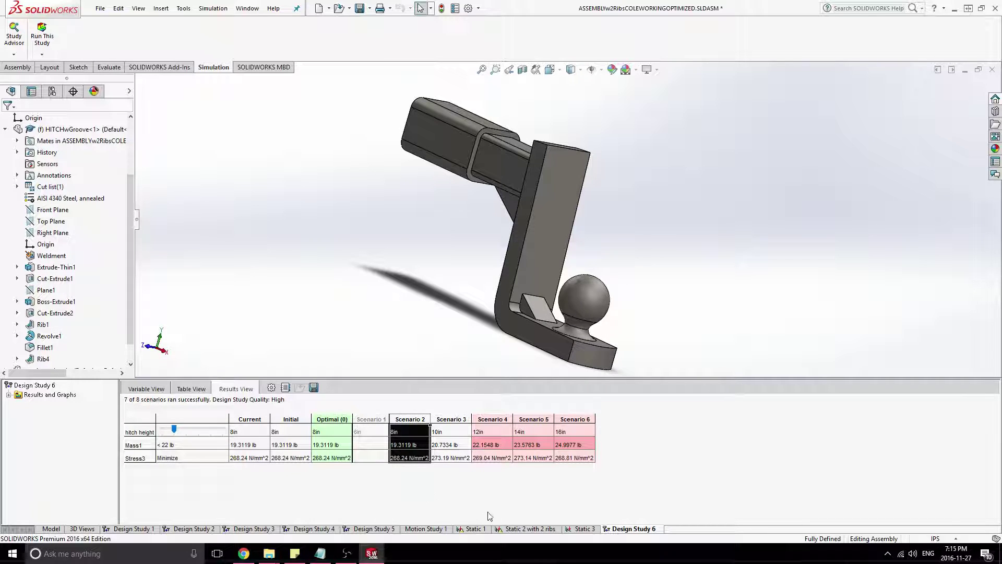
- Preview the hitch at the 10in, 12in, Scenario 5 and 16in heights, then return to the 8in Scenario 2
click(449, 439)
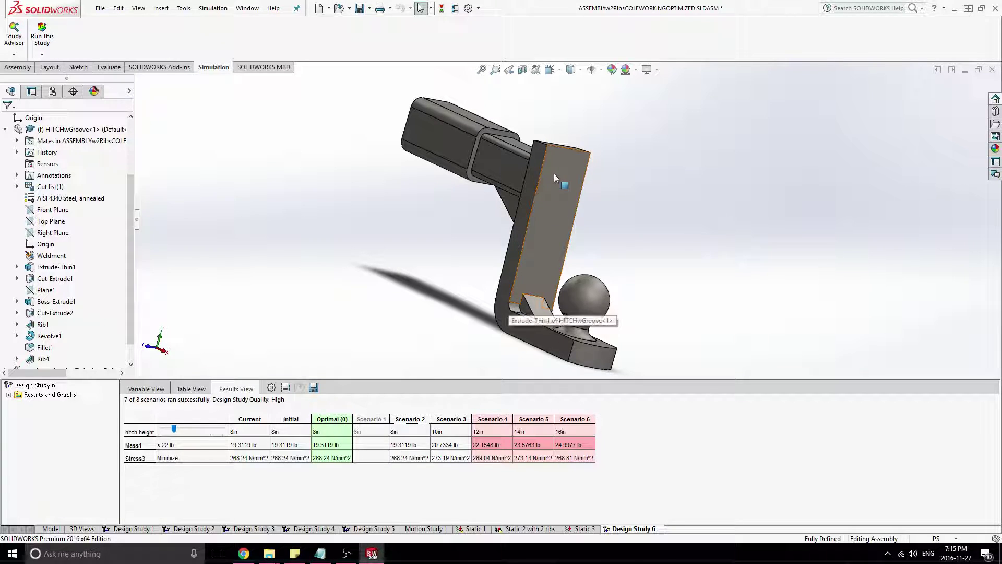
click(452, 420)
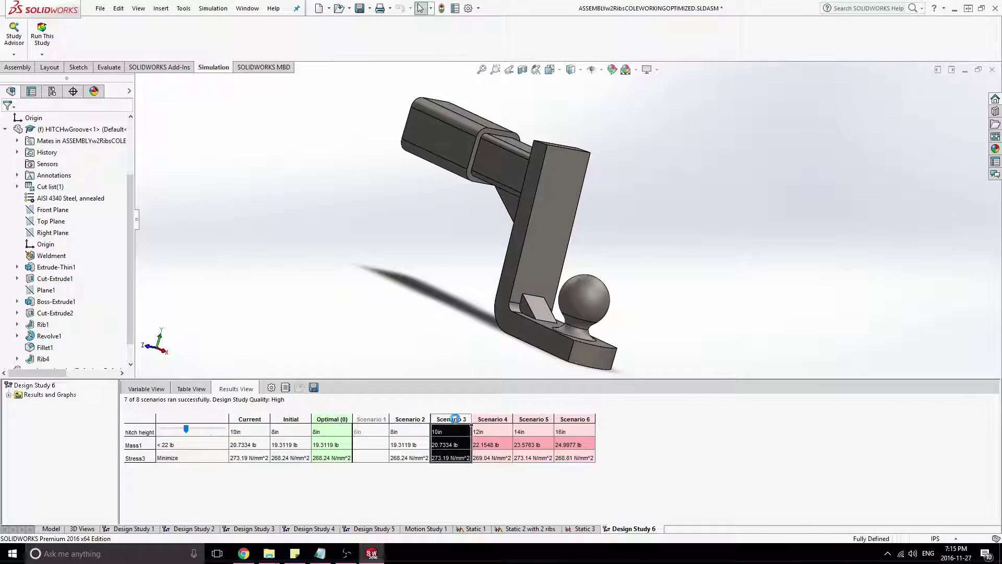
click(403, 419)
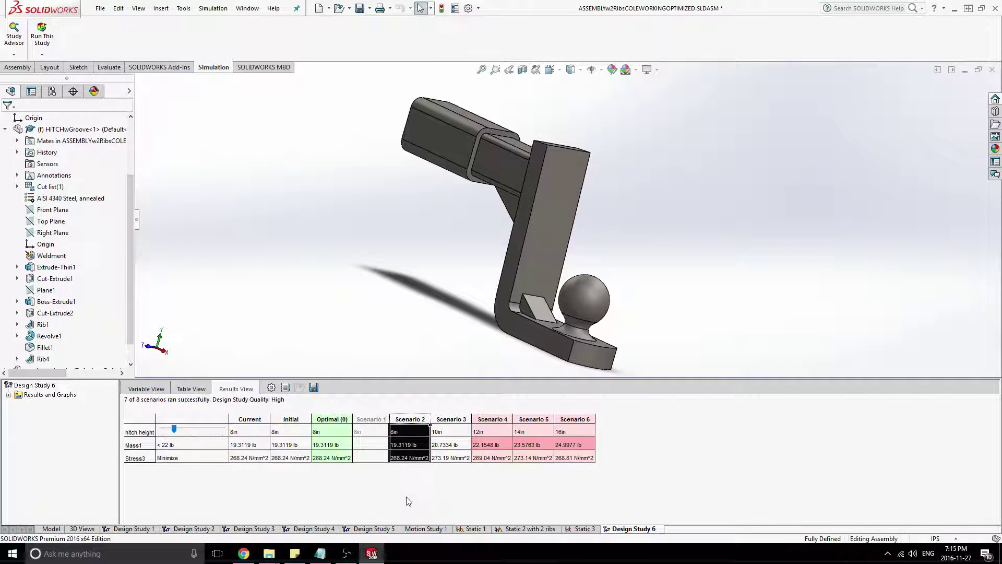
click(408, 453)
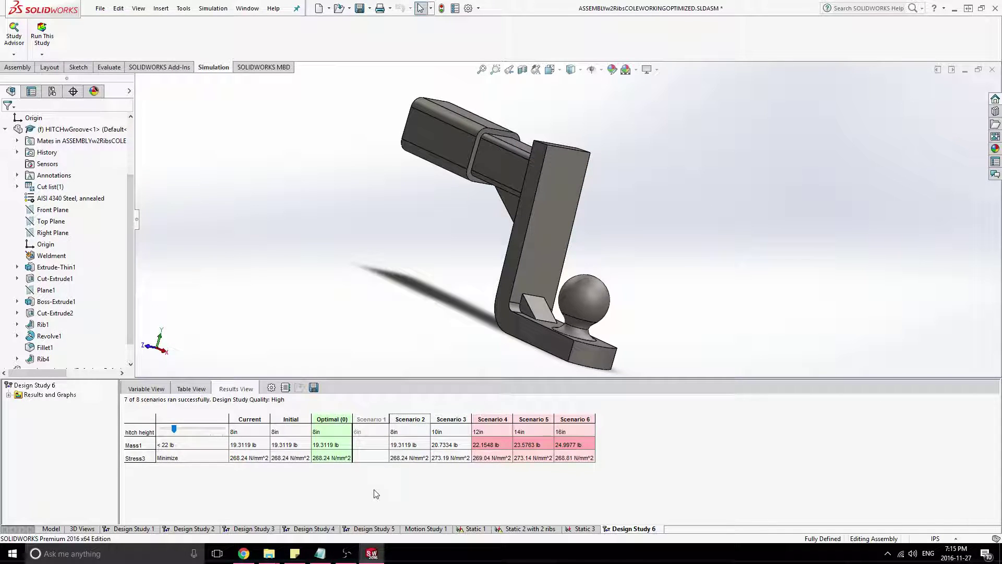
click(477, 418)
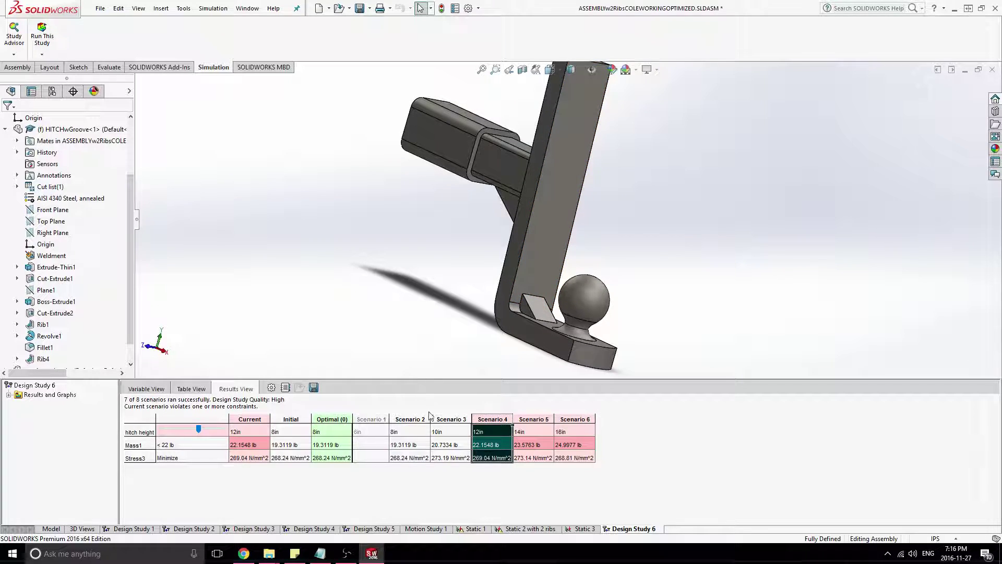
click(450, 419)
click(534, 418)
click(572, 418)
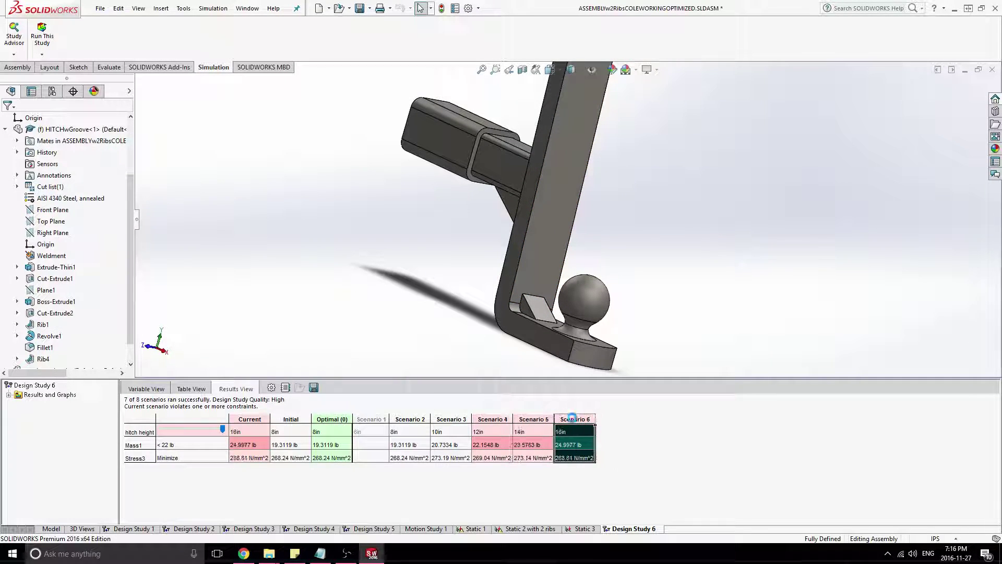
click(403, 419)
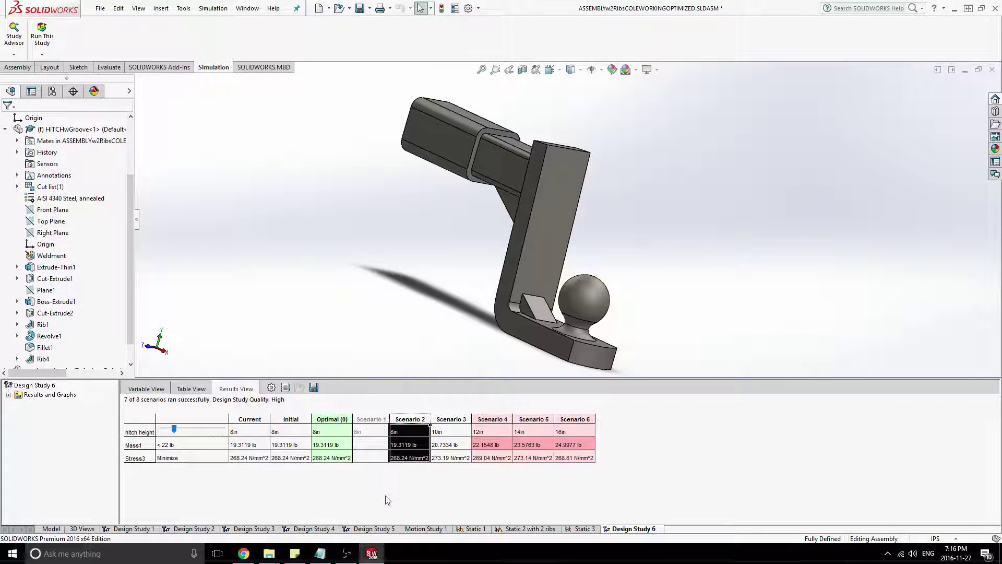
- Review the Optimal and Current results, then return to the study's Variable View
click(334, 433)
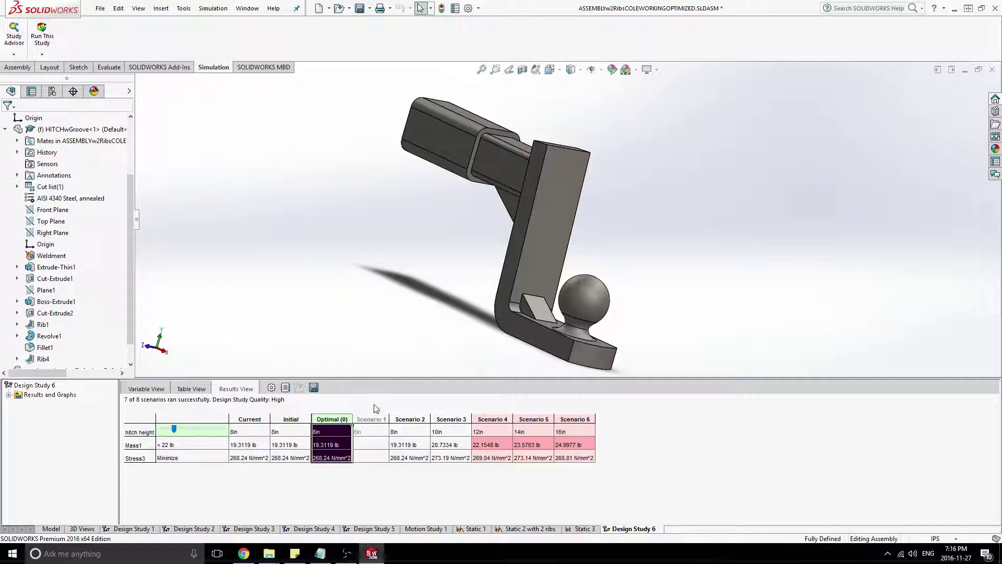
click(245, 444)
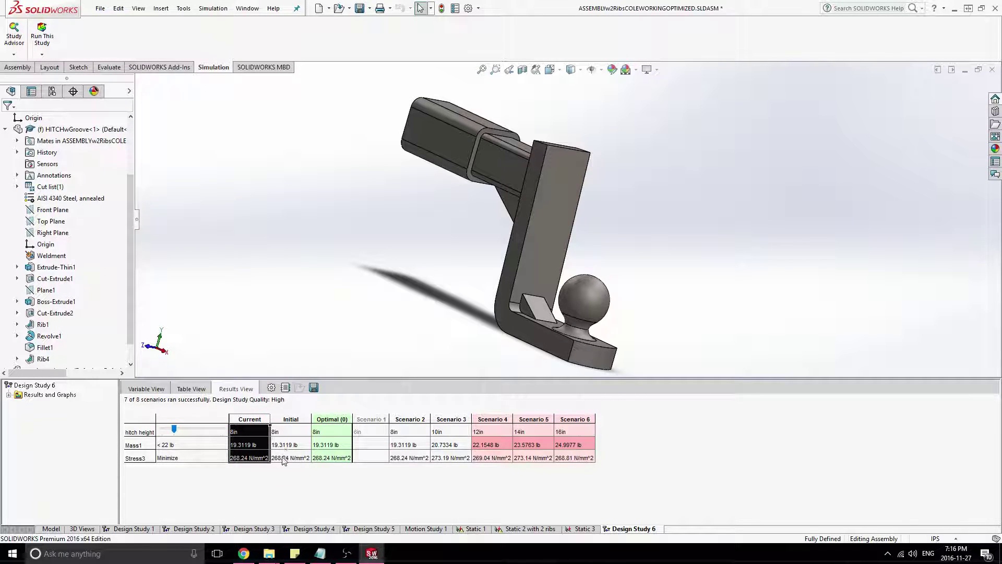
click(146, 389)
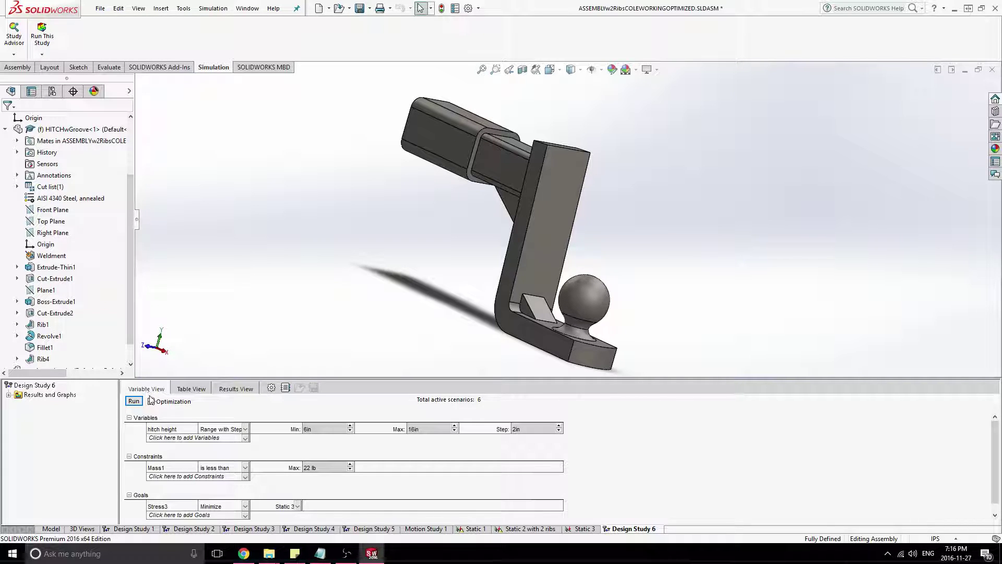
- Check the Optimization box so Design Study 6 optimizes again
click(151, 401)
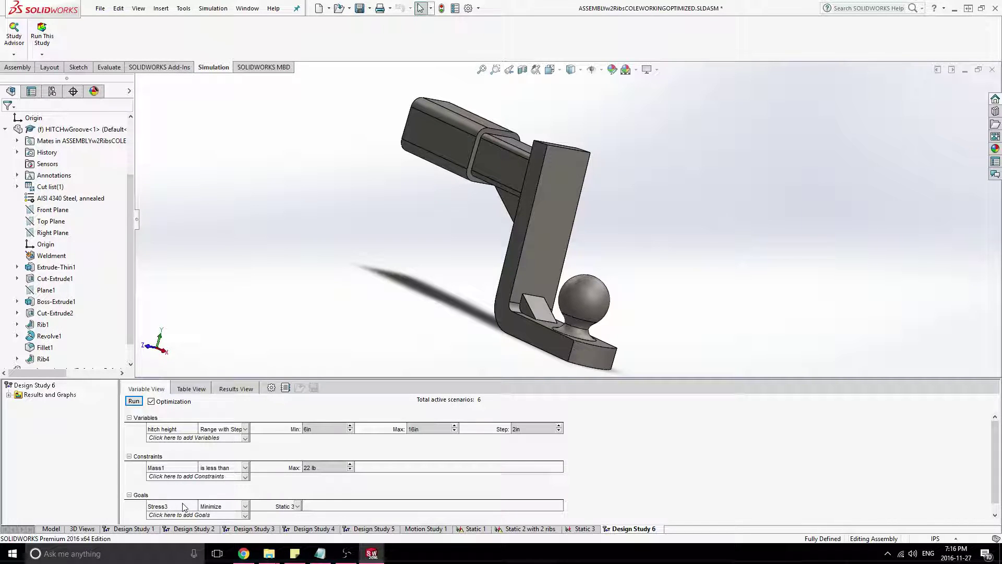